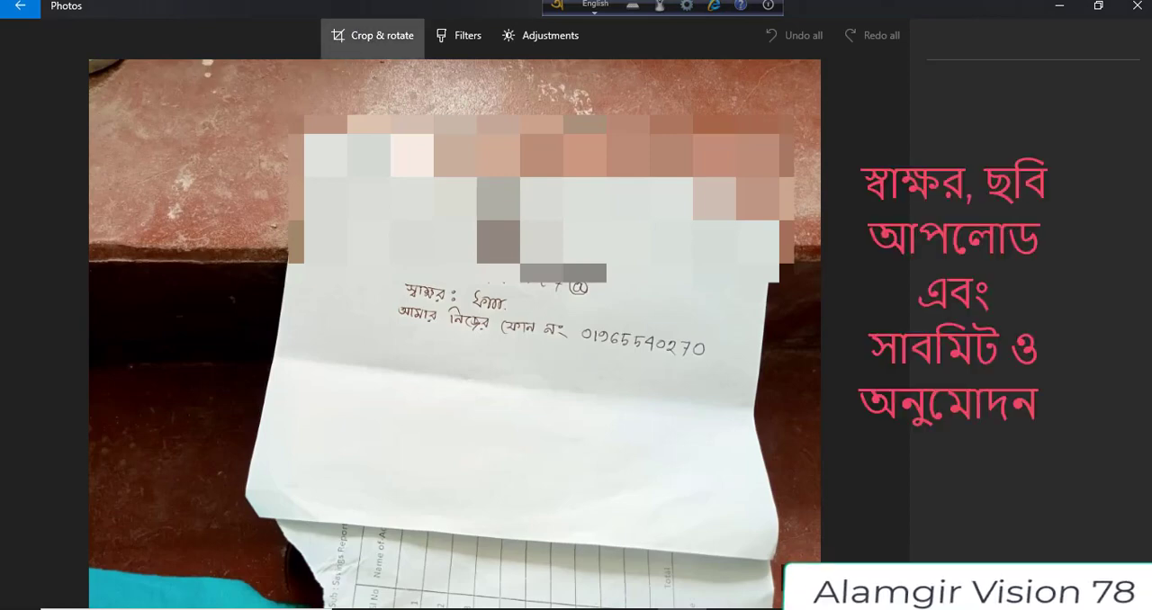
Crop the photographed sheet down to only the handwritten signature and save the result as a new copy
click(373, 36)
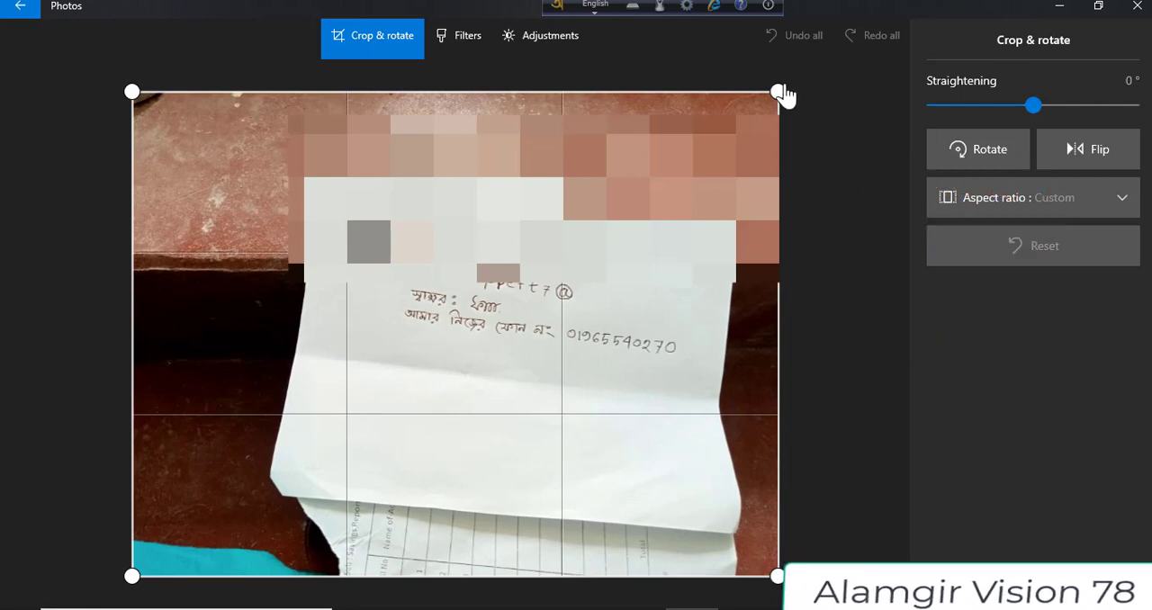
drag(777, 92, 779, 316)
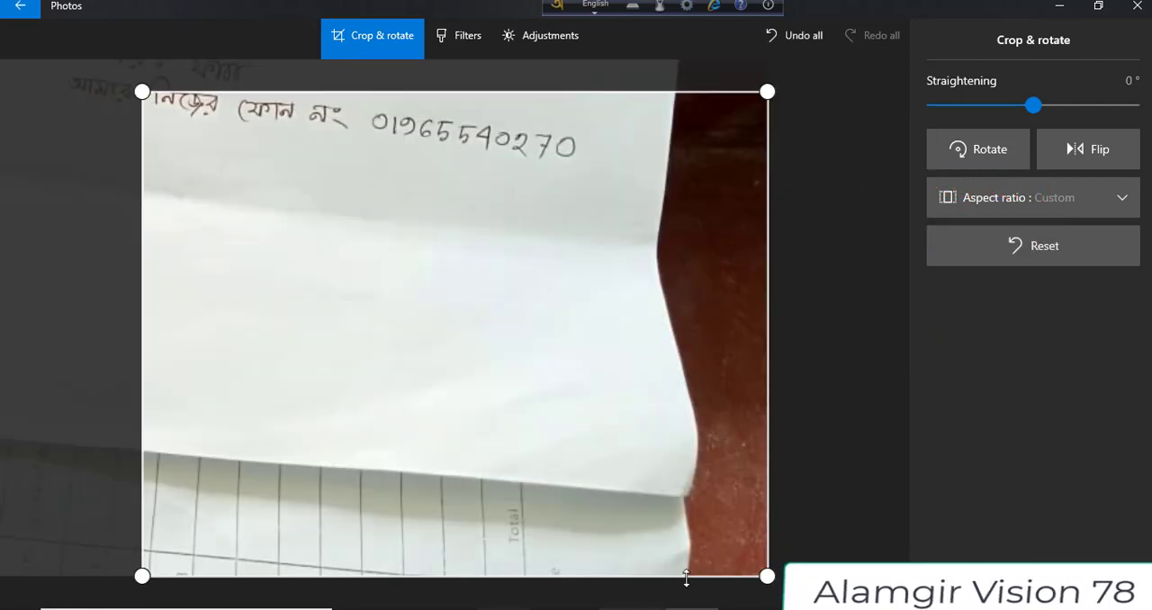
drag(767, 576, 753, 480)
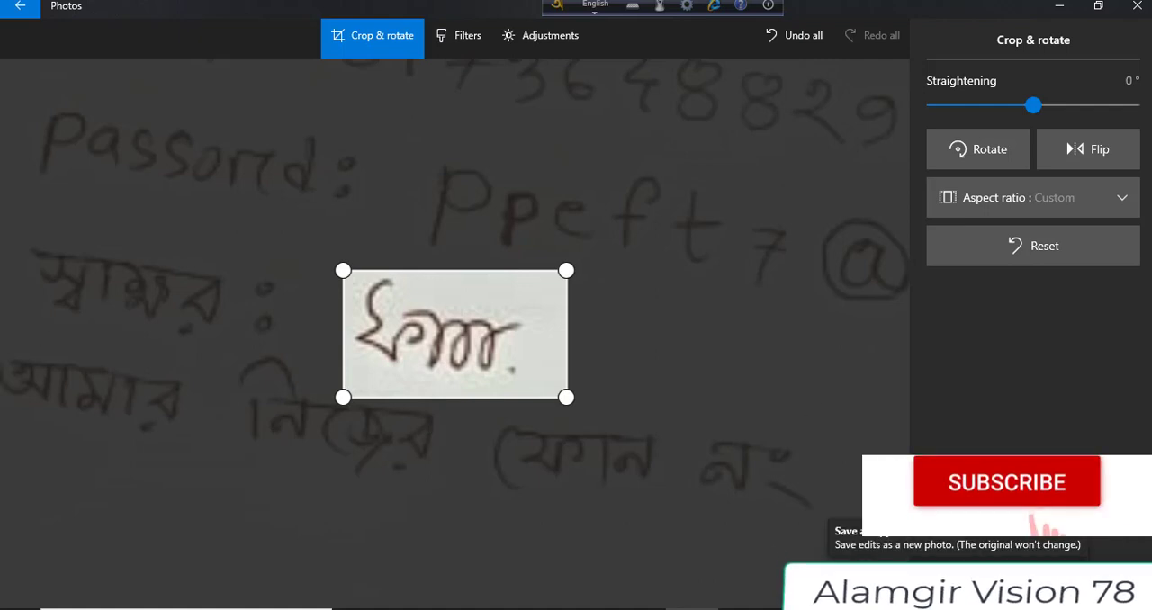
click(979, 584)
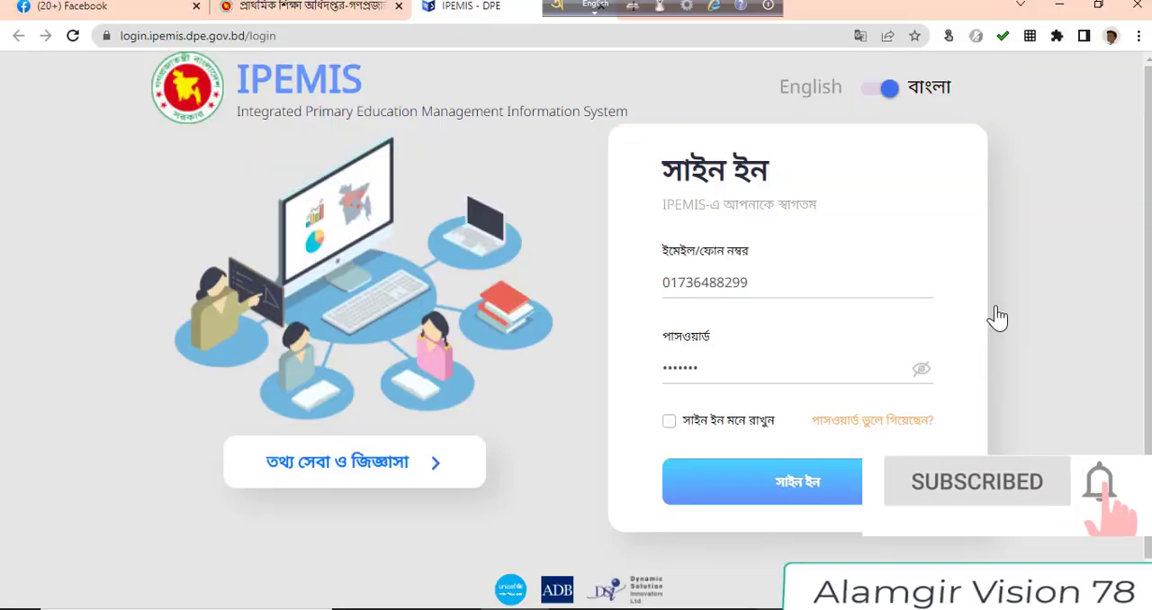
Switch to IPEMIS in the browser, sign in as the teacher, and upload the cropped signature image to the profile's signature field
click(807, 494)
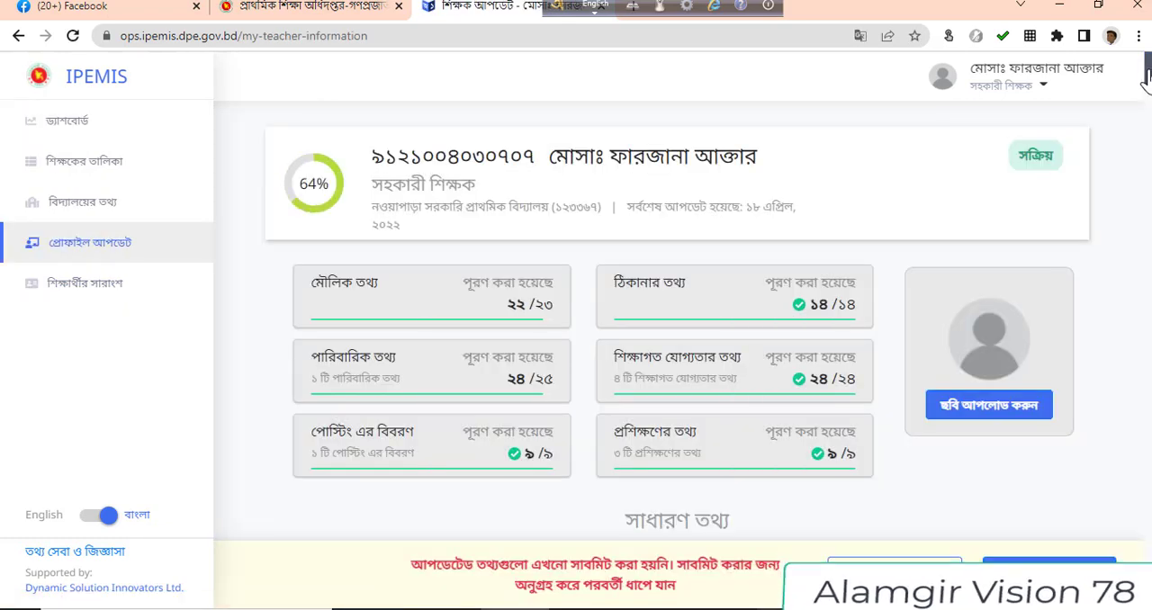
scroll(1147, 81, down, 2)
drag(1146, 81, 1122, 172)
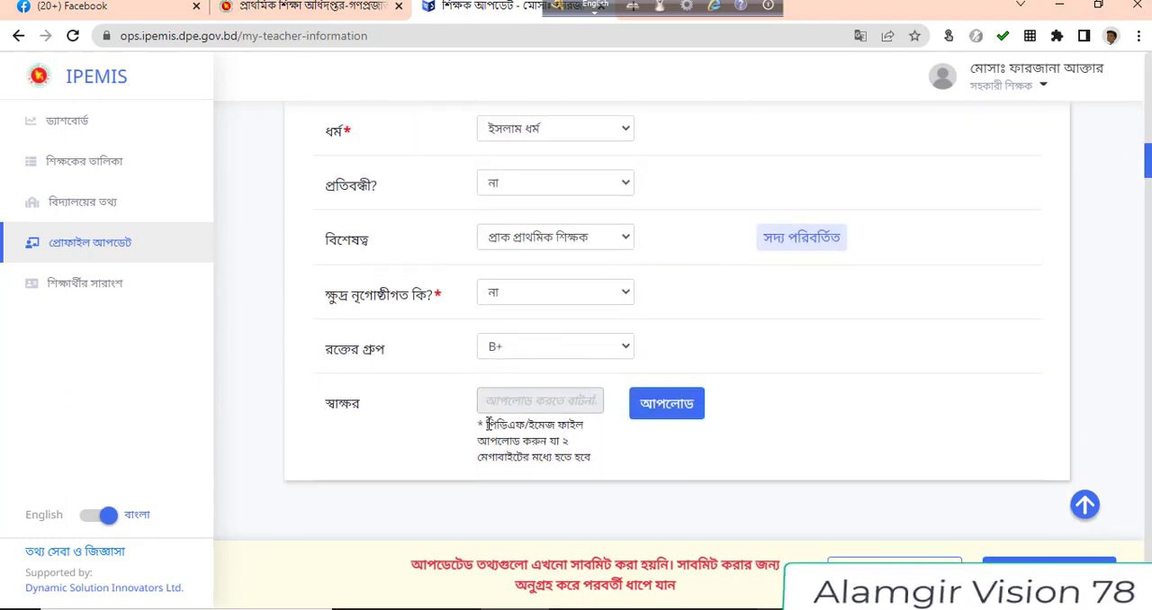
click(666, 405)
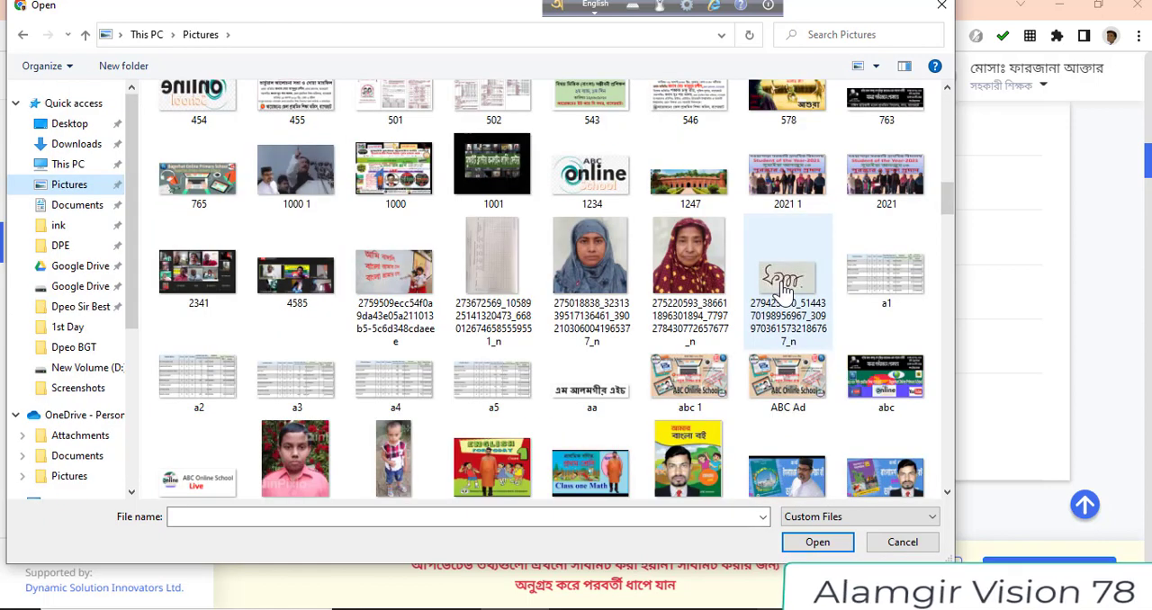
click(784, 286)
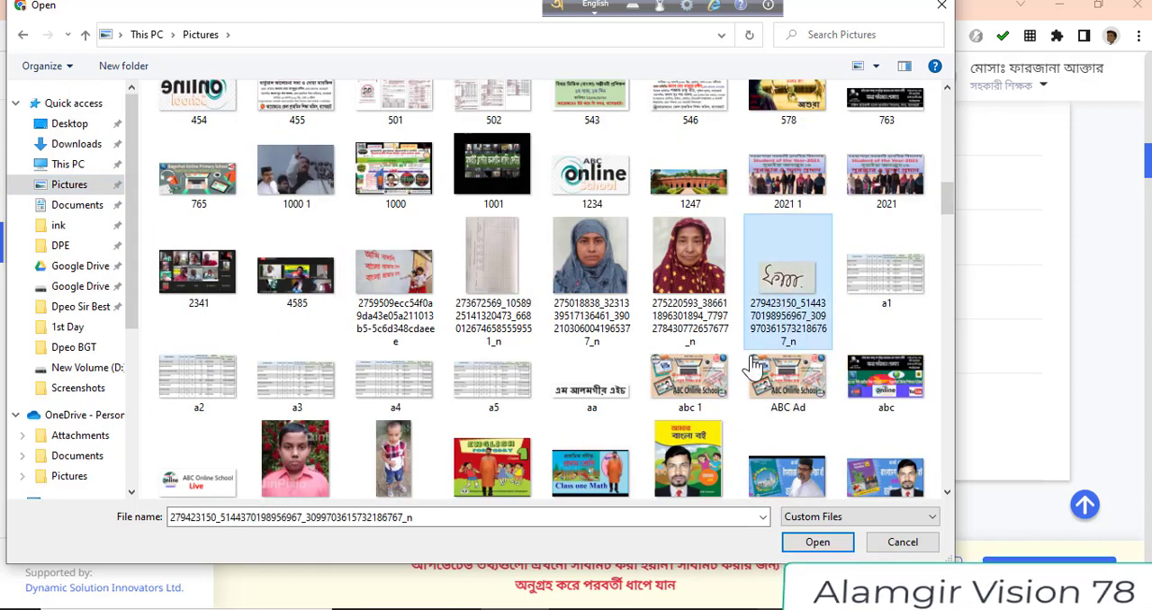
click(799, 544)
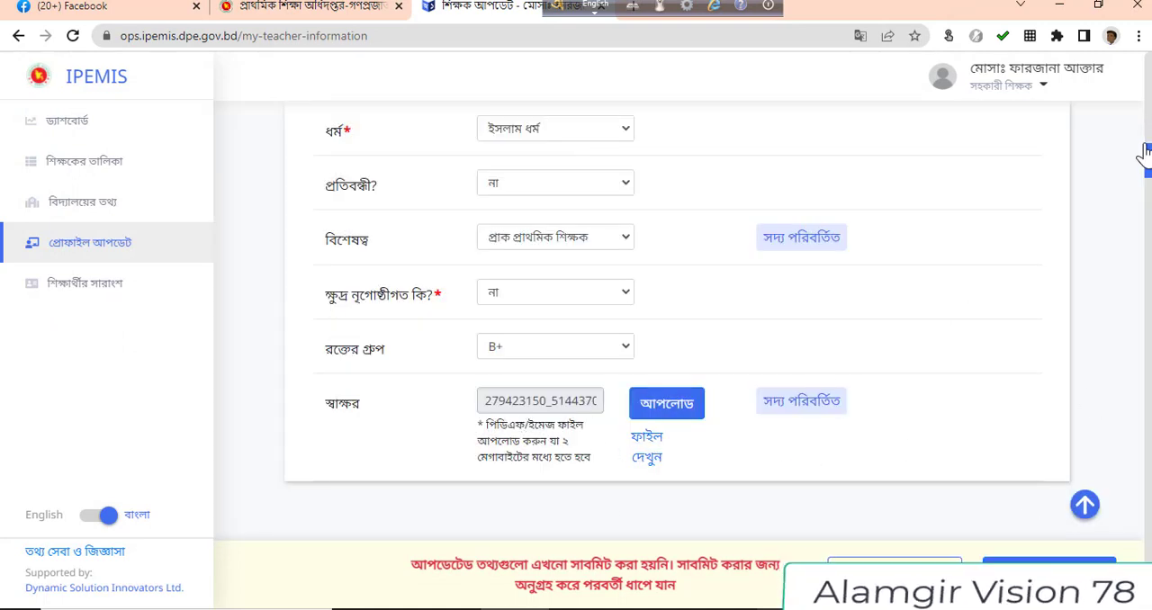
Choose the teacher's portrait with the patterned black headband from the Pictures folder as the profile photo
drag(1147, 167, 1147, 85)
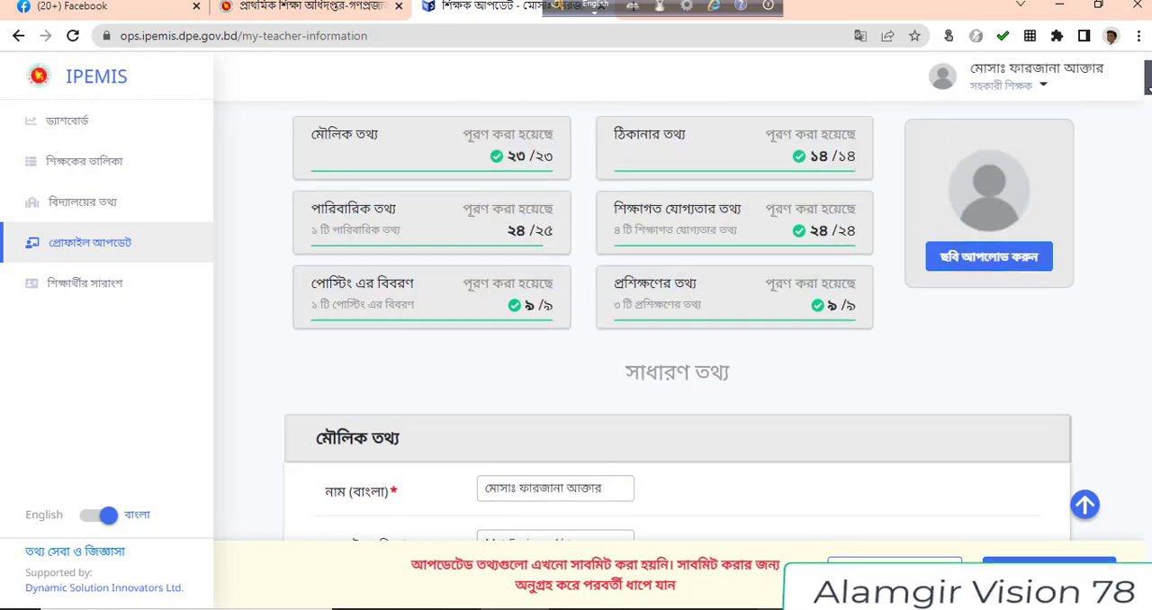
click(967, 263)
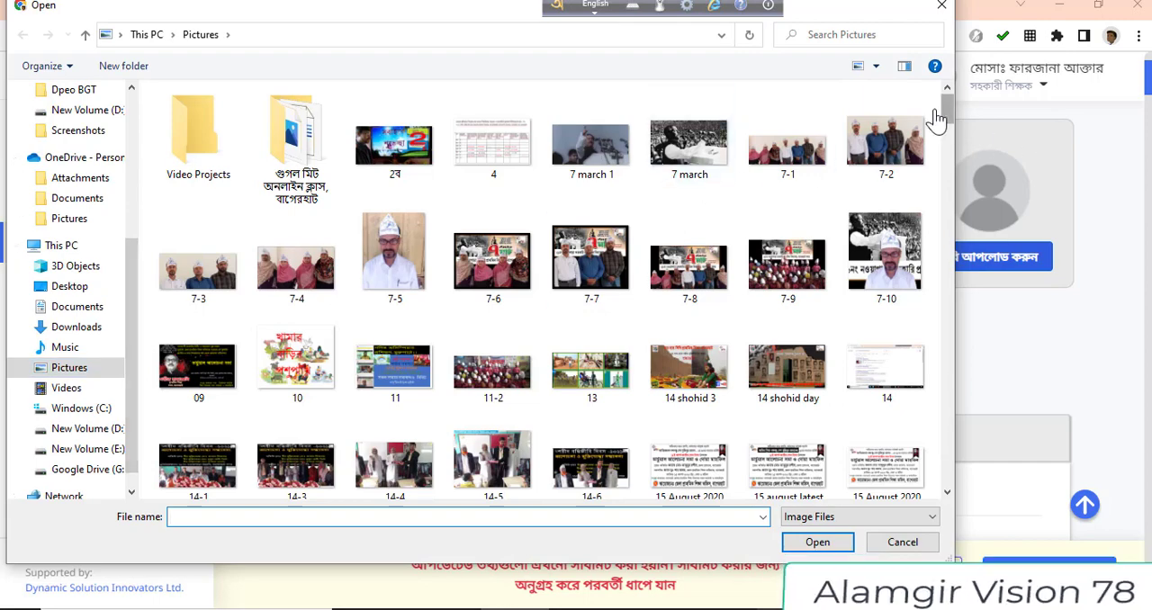
drag(949, 114, 886, 347)
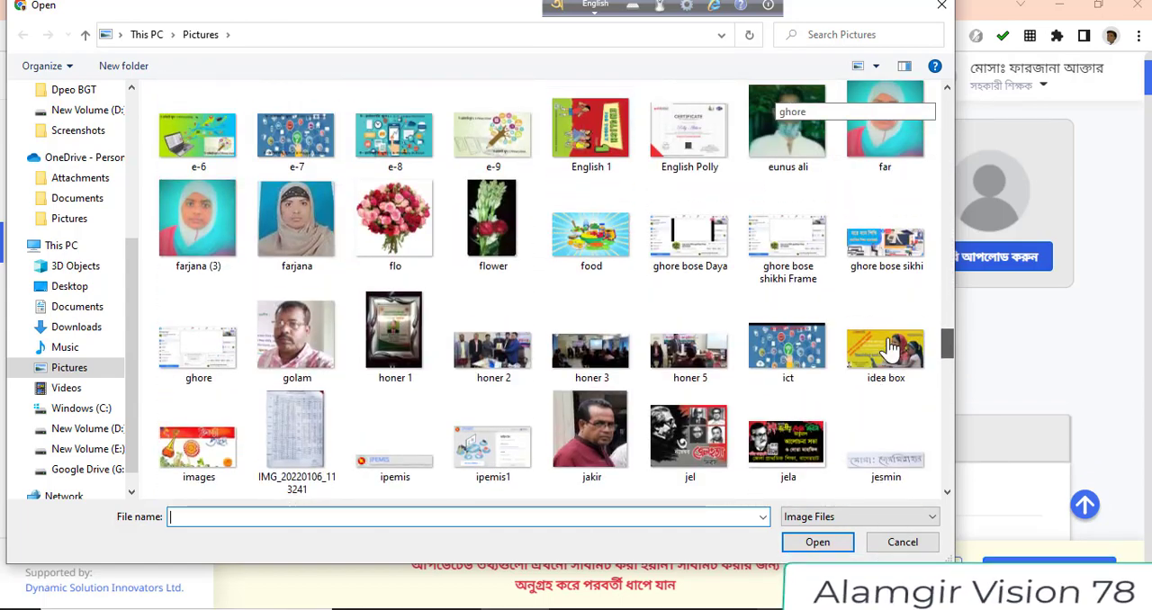
click(290, 241)
click(815, 544)
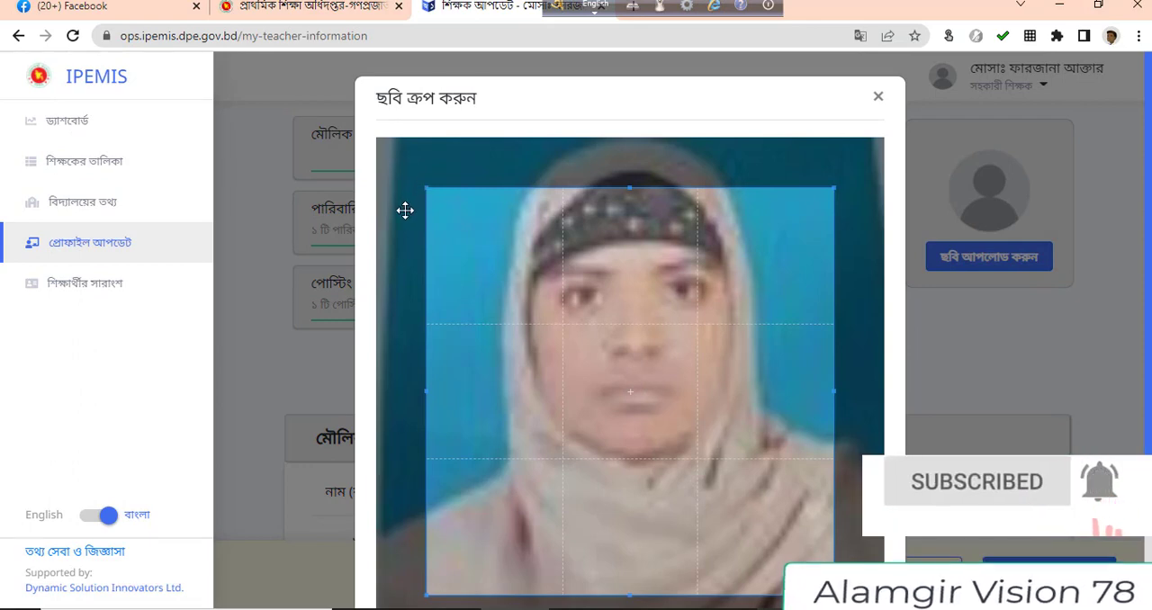
Enlarge the crop area to cover nearly the entire portrait and apply it as the profile photo
drag(405, 214, 397, 255)
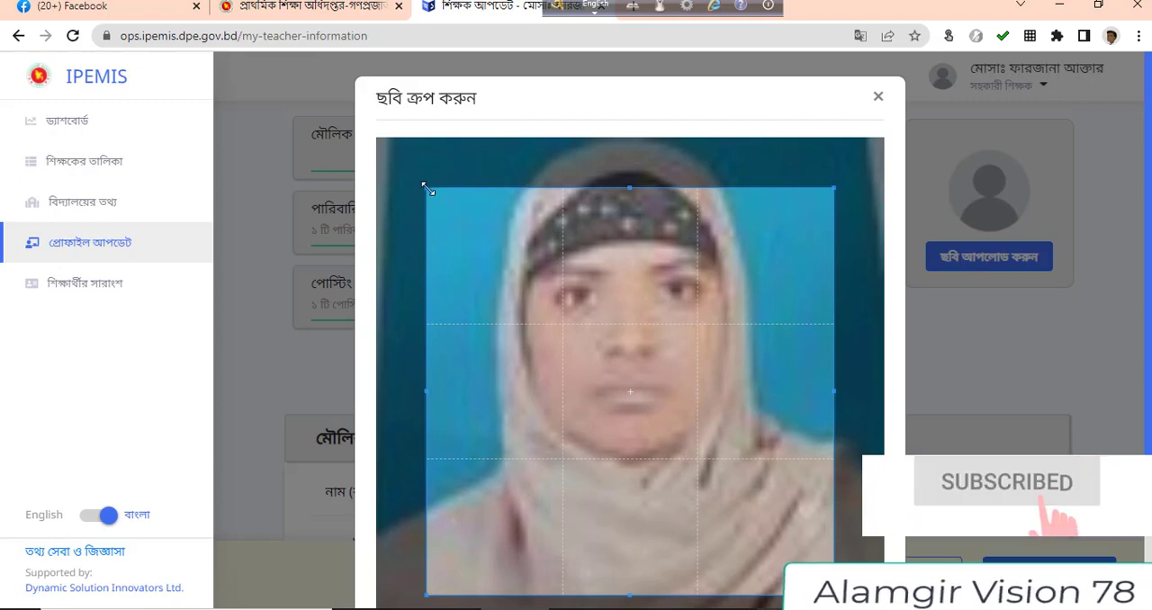
drag(427, 189, 429, 135)
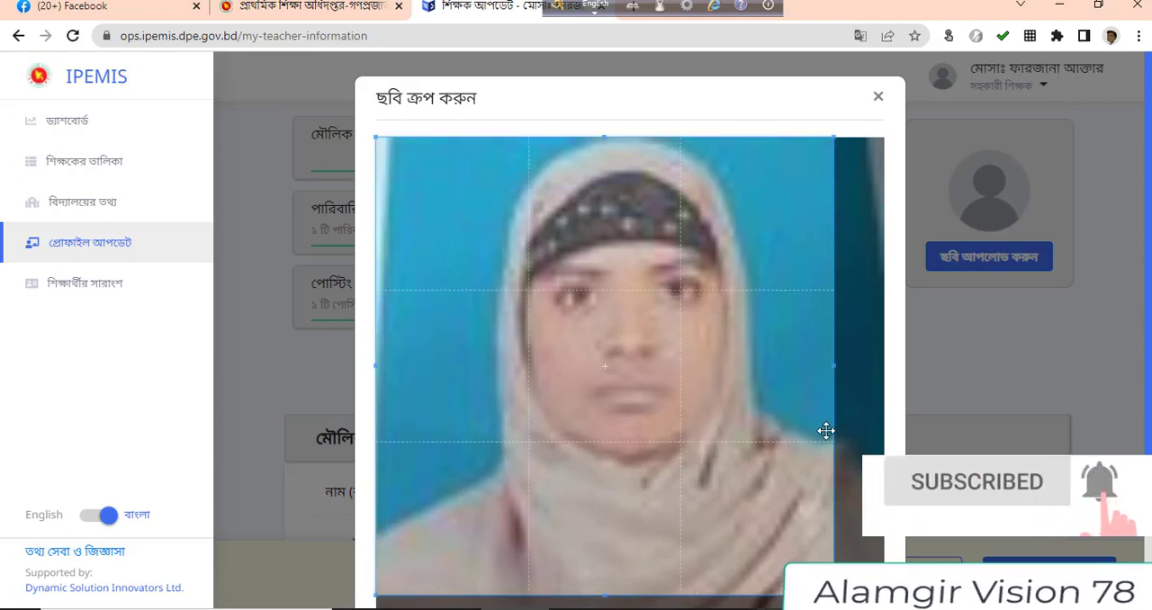
scroll(846, 454, down, 2)
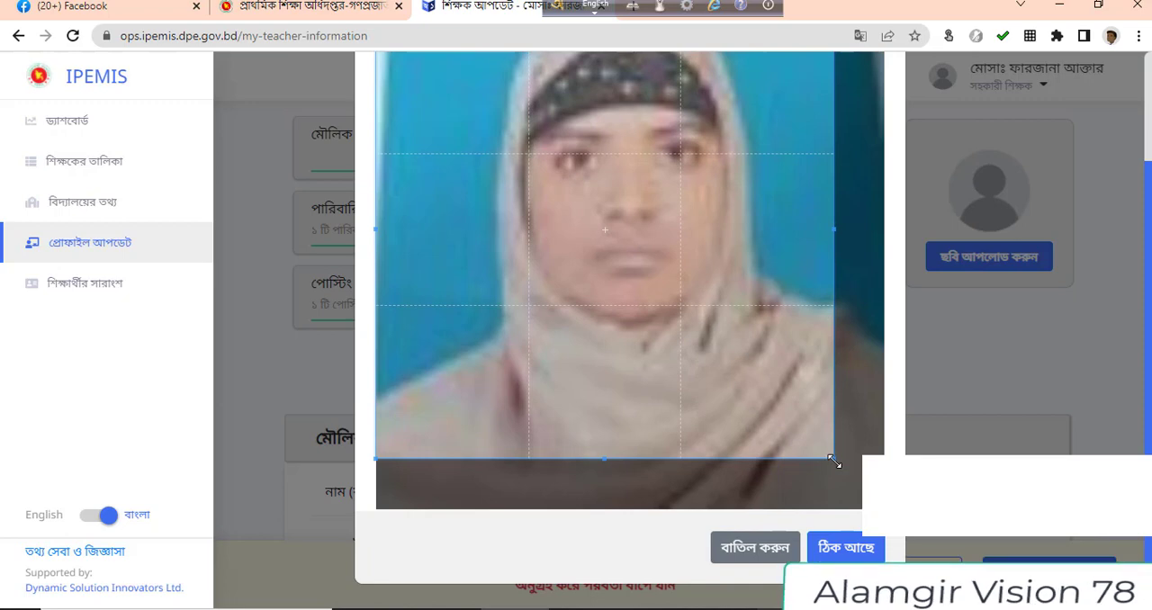
drag(834, 462, 883, 507)
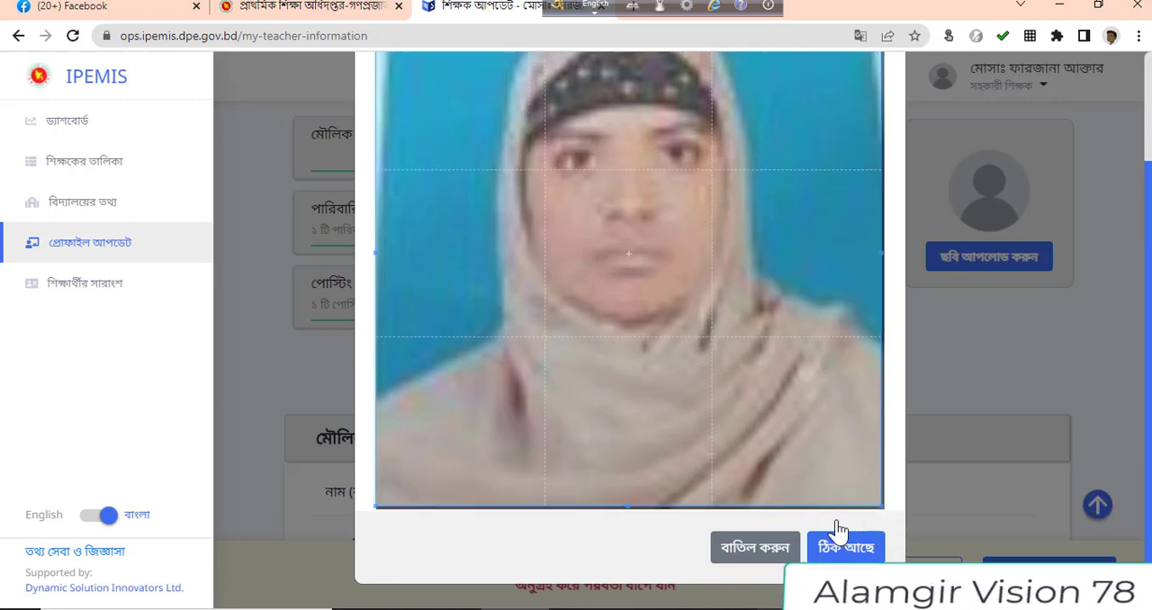
click(850, 547)
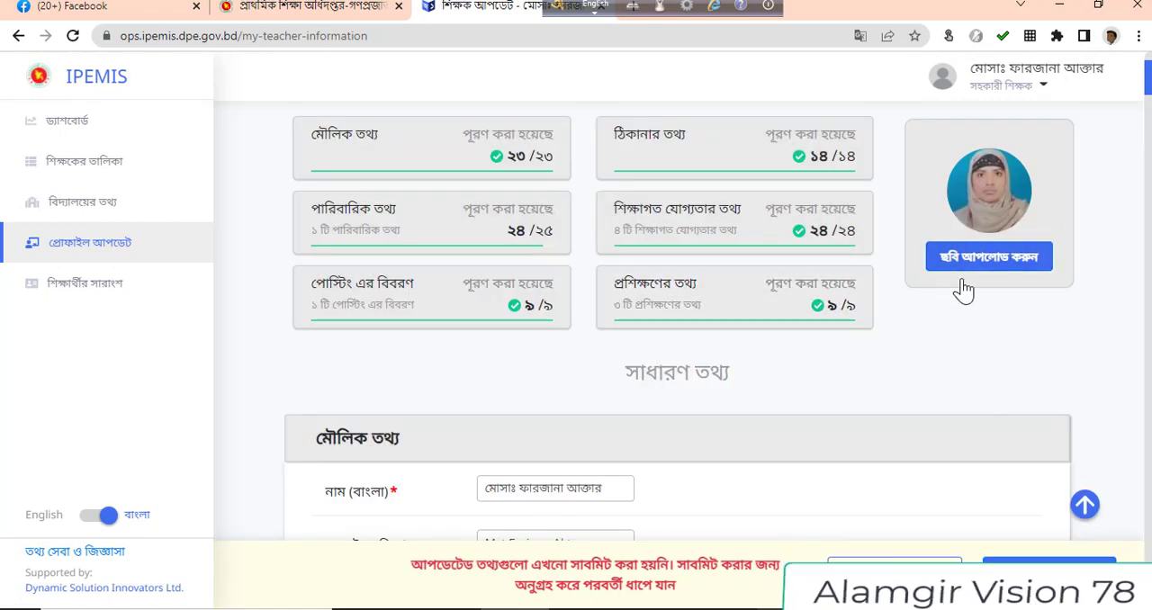
Check the basic information through the signature field and proceed to the pre-submission review of the profile
scroll(851, 414, down, 8)
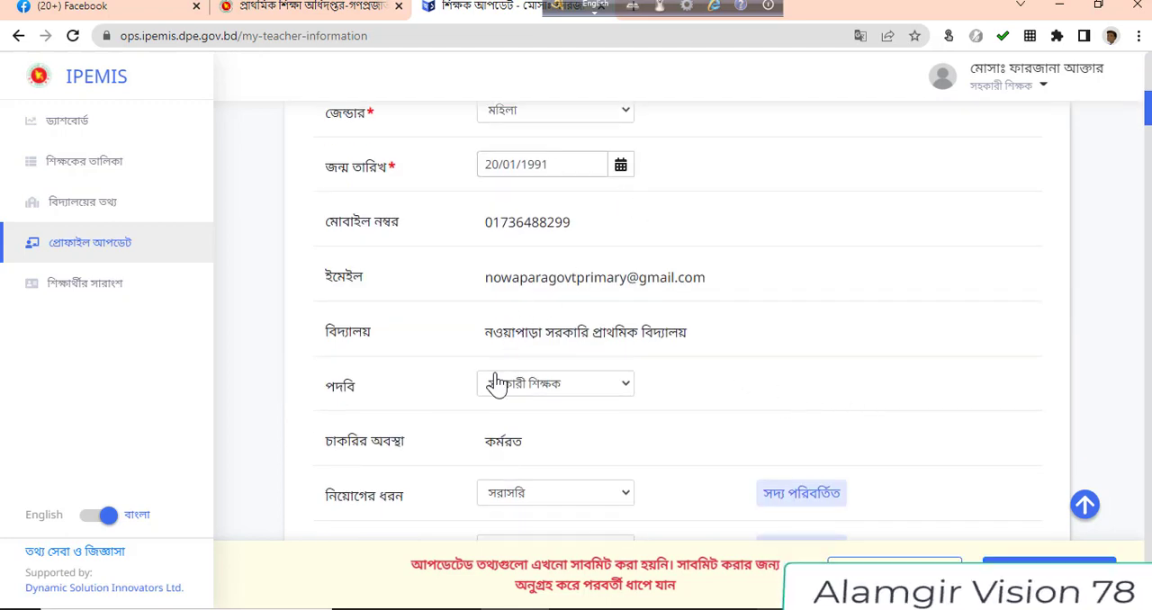
scroll(472, 427, down, 5)
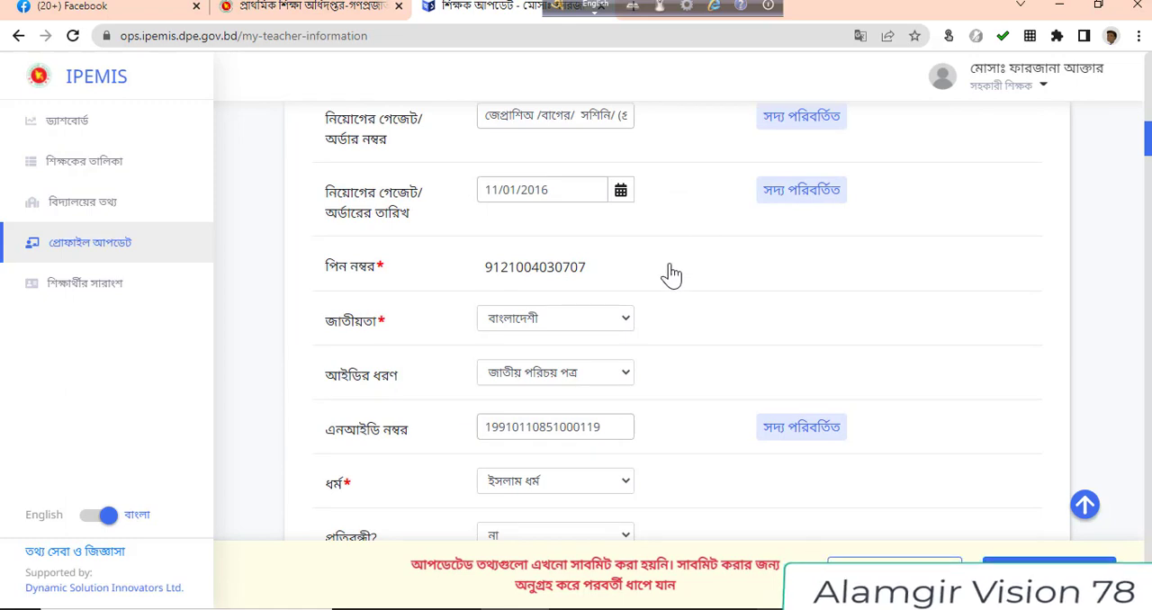
scroll(531, 504, down, 6)
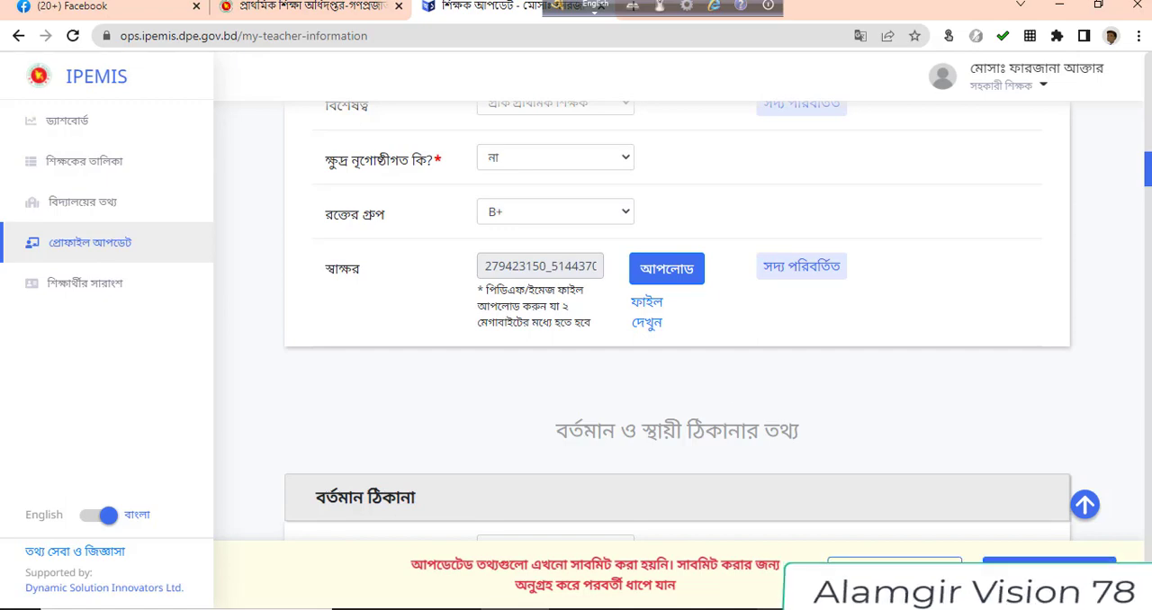
click(1048, 572)
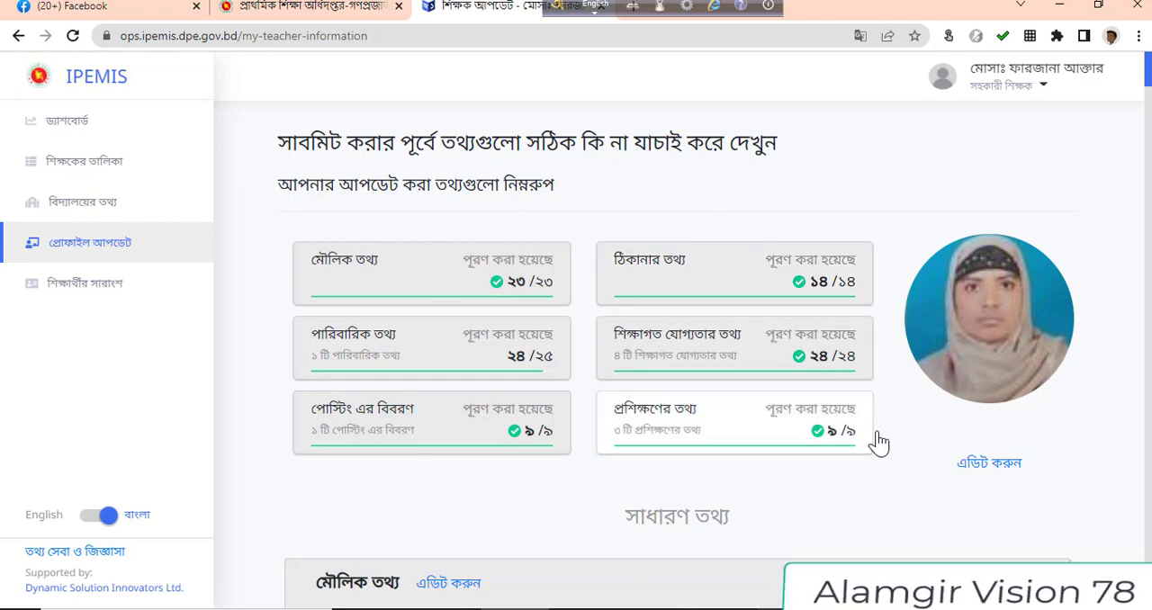
Review the profile's basic, address, family, education and training information before submission
scroll(879, 443, down, 5)
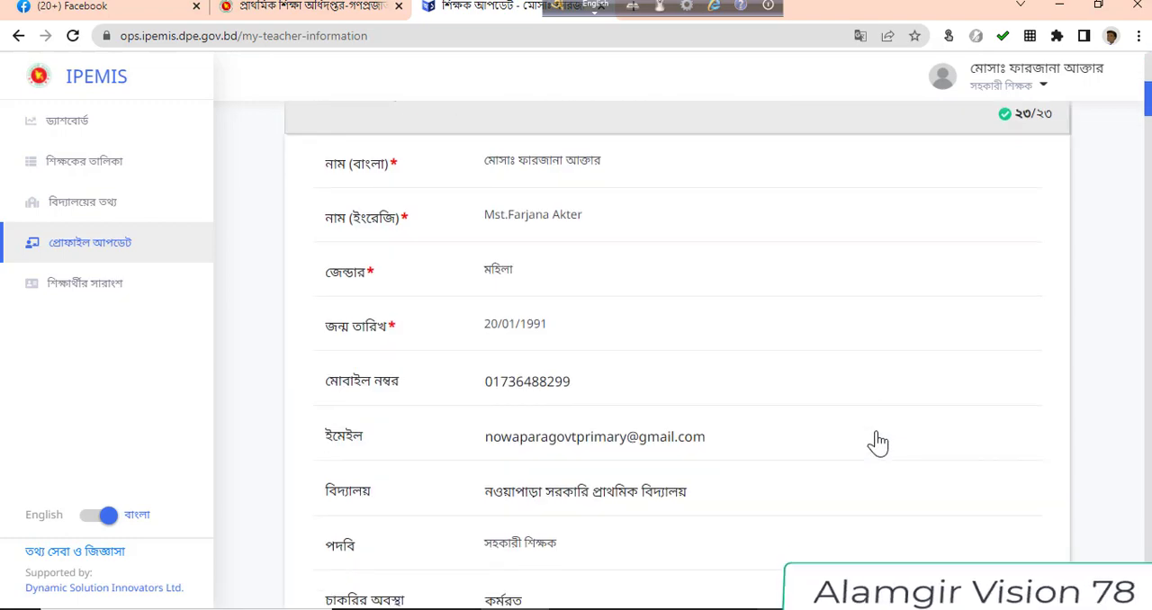
scroll(879, 443, down, 10)
scroll(878, 440, down, 5)
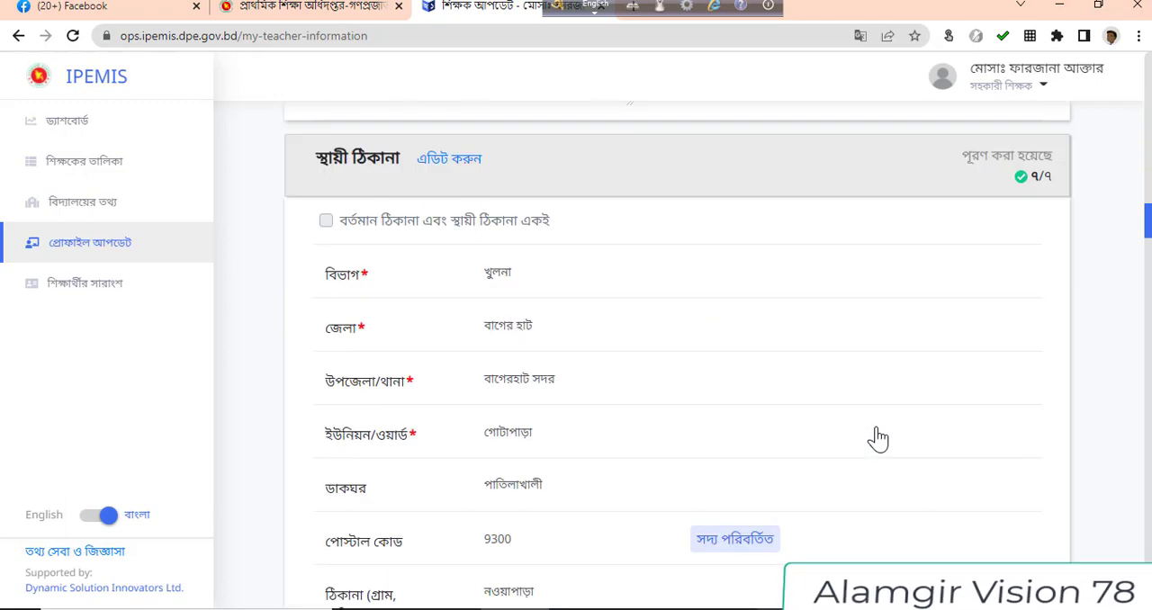
scroll(878, 436, down, 5)
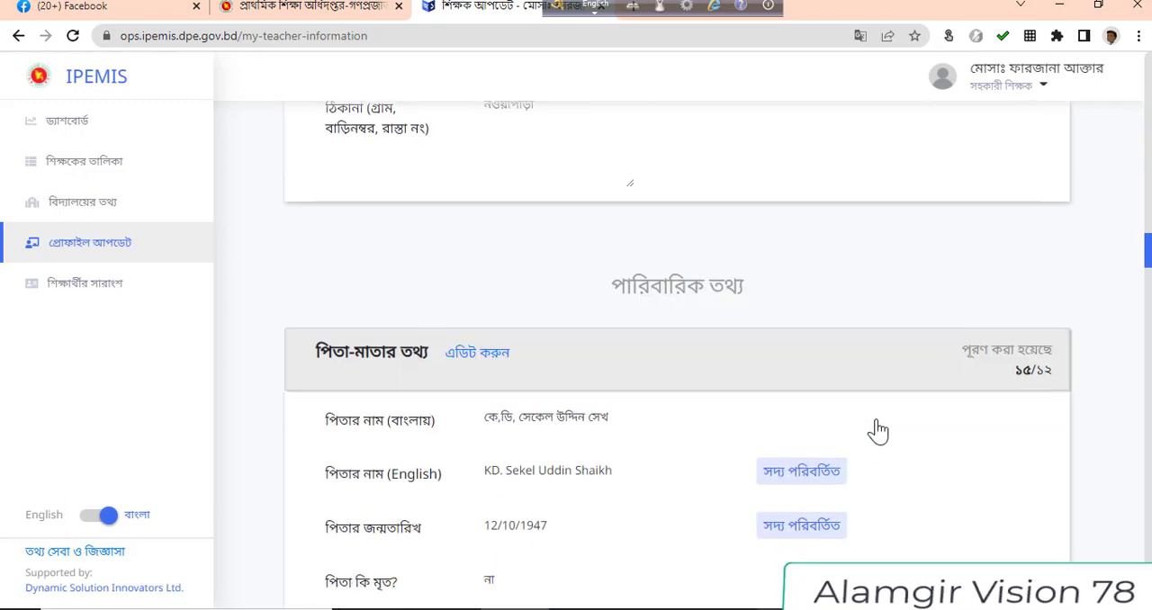
scroll(878, 430, down, 15)
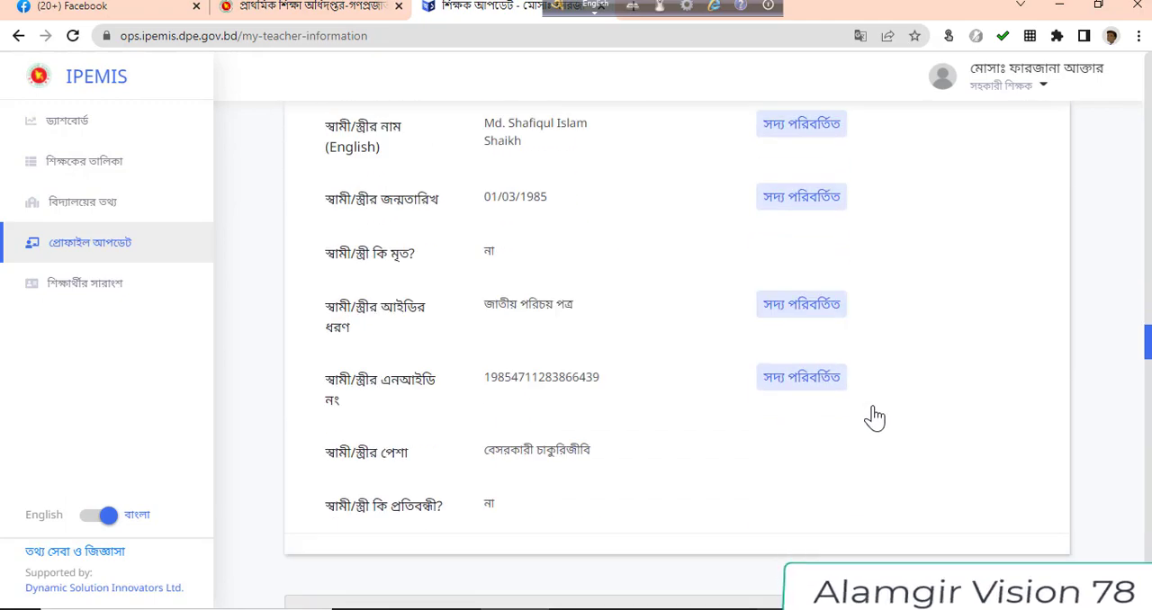
scroll(875, 418, down, 5)
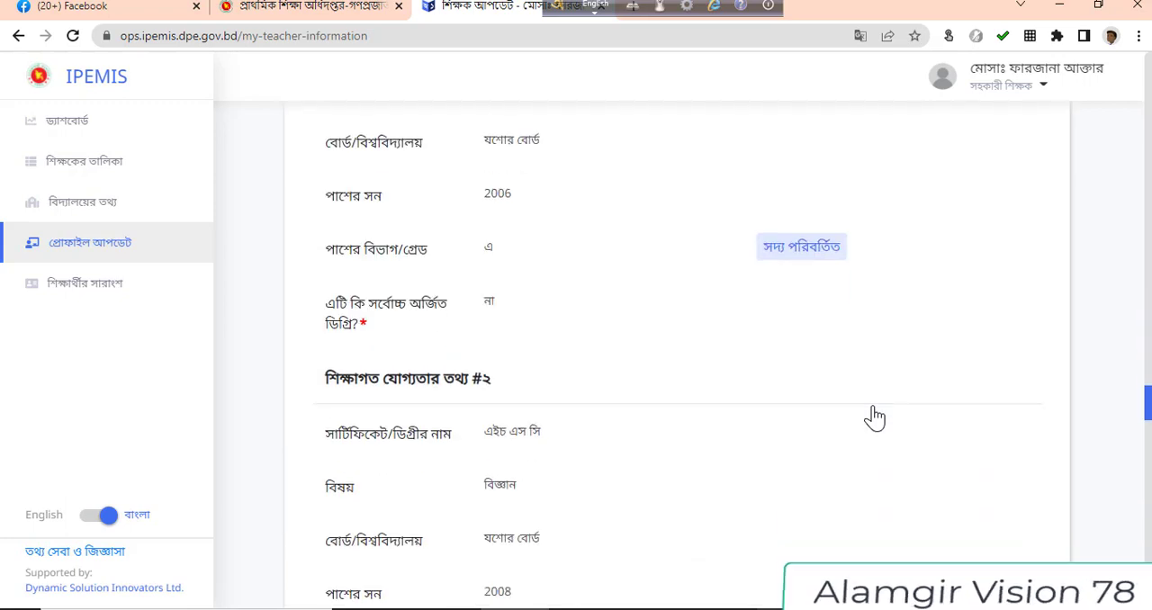
scroll(874, 417, down, 20)
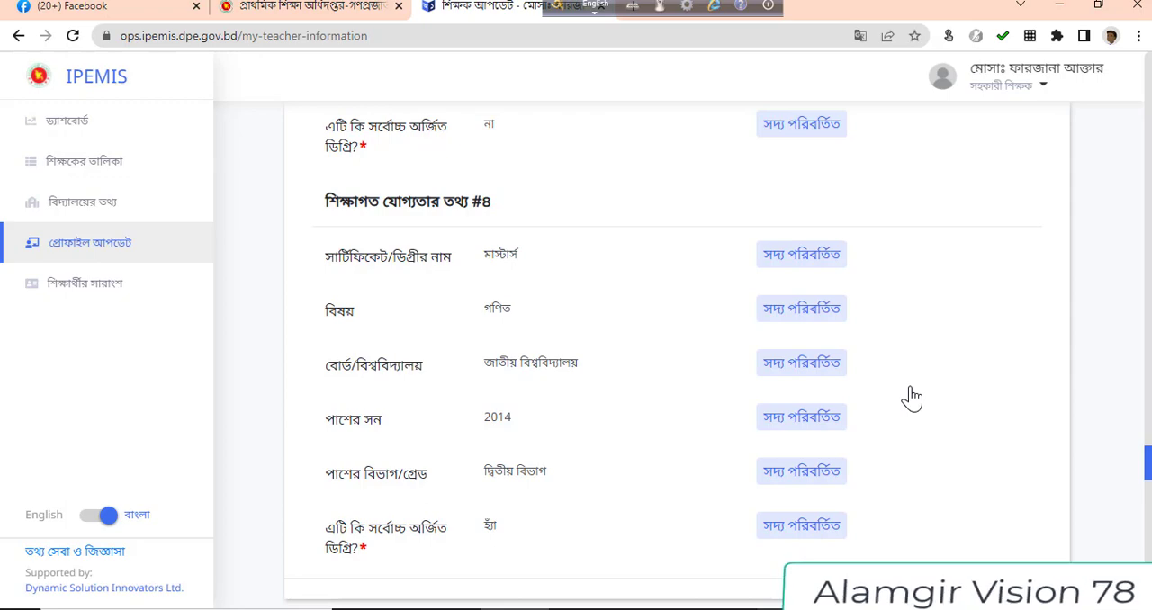
scroll(912, 399, down, 5)
scroll(912, 399, down, 20)
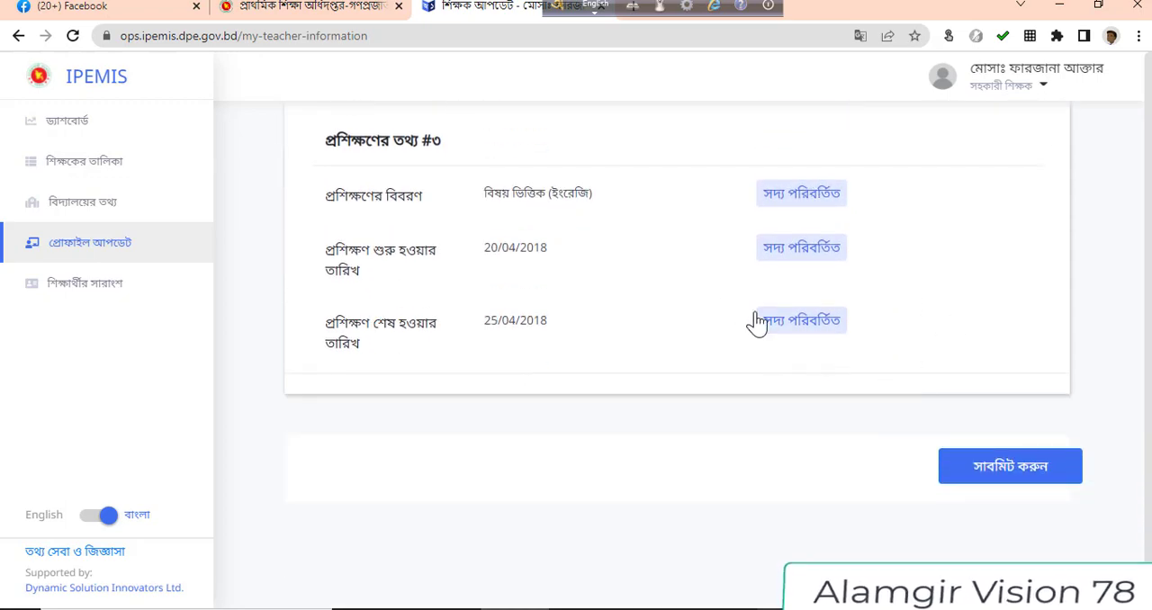
Submit the teacher's updated profile for approval and confirm the submission
click(977, 470)
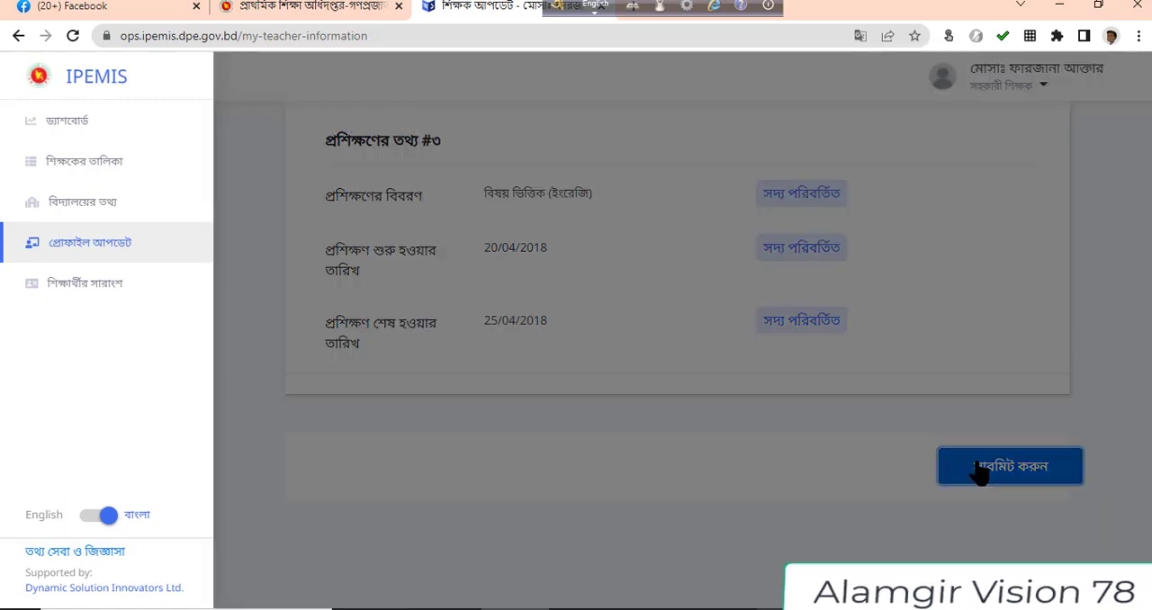
click(733, 392)
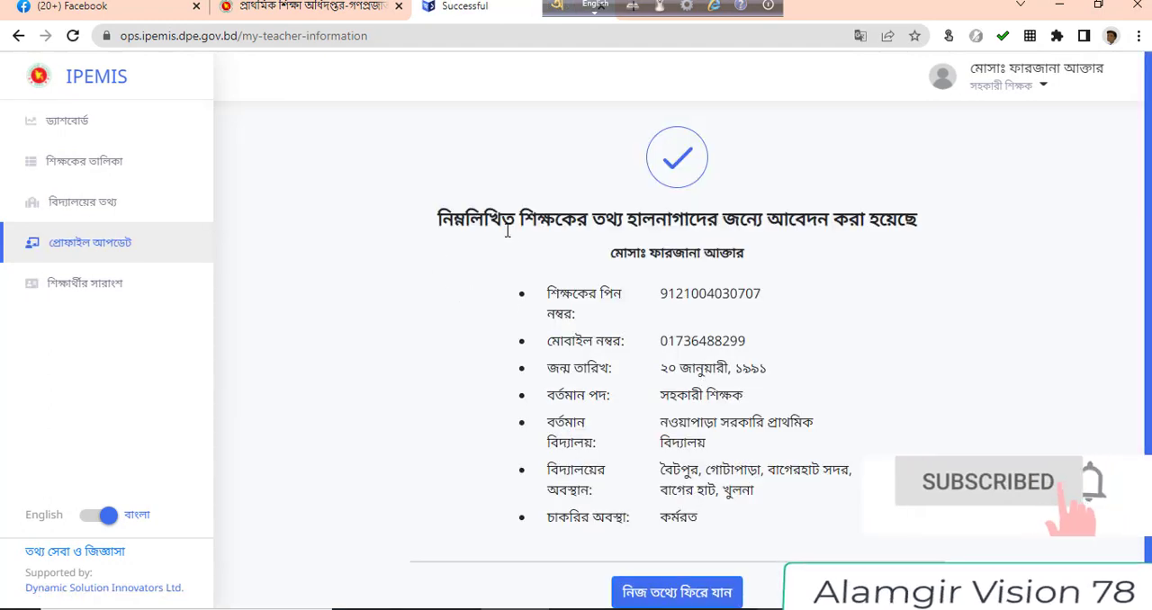
scroll(856, 445, down, 1)
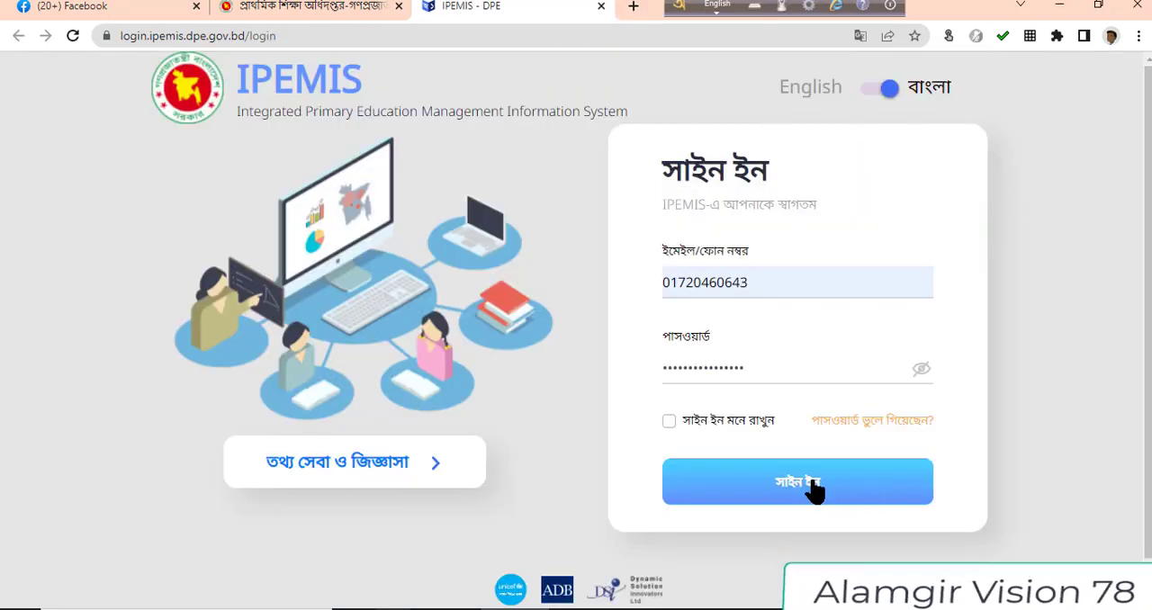
Sign in with the head teacher's account and open the list of pending applications
click(812, 491)
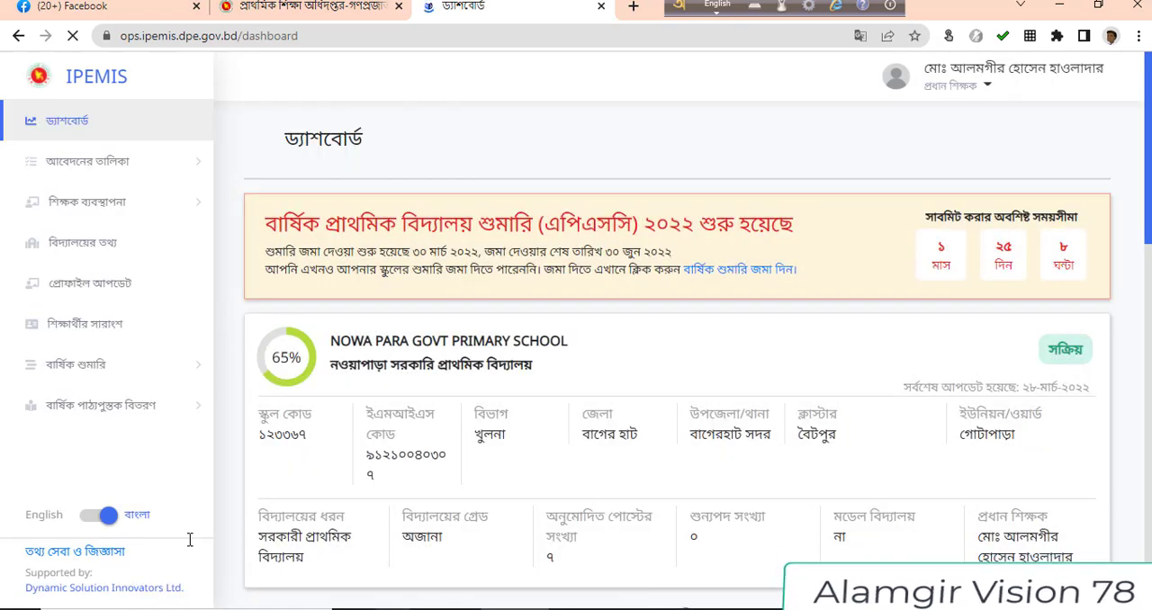
click(116, 169)
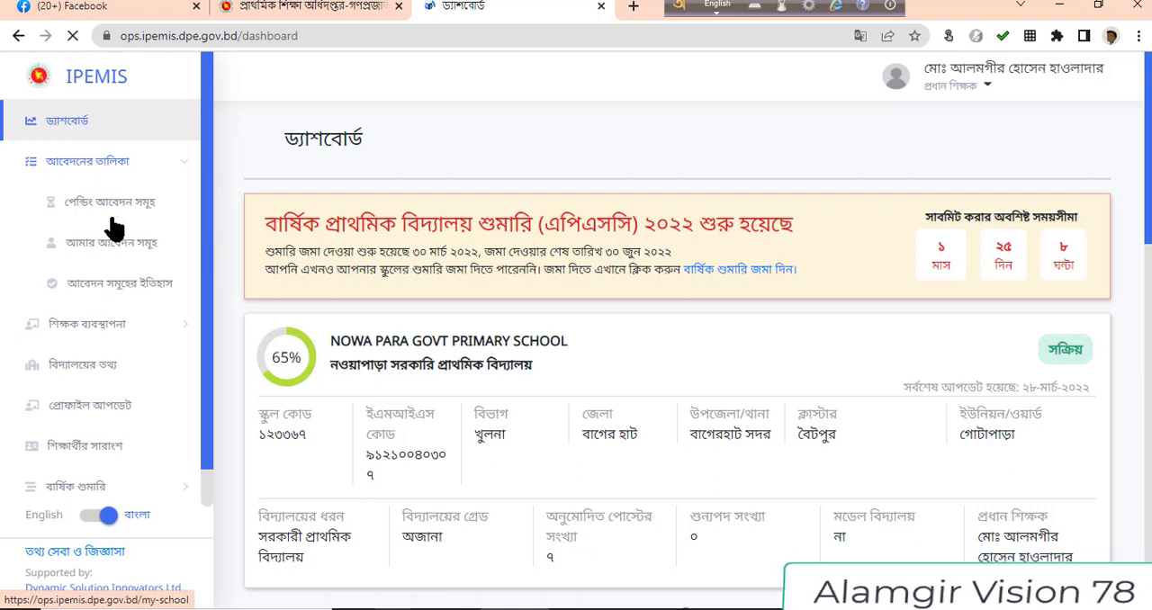
click(141, 204)
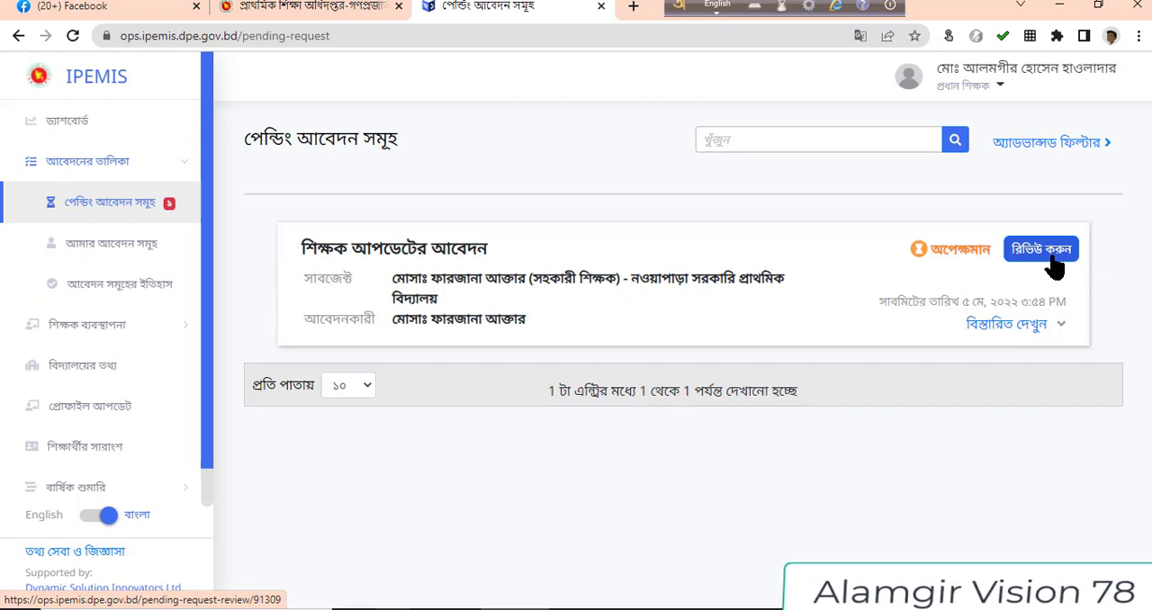
Expand the pending teacher update application's approval details and open its full profile for review
click(1060, 330)
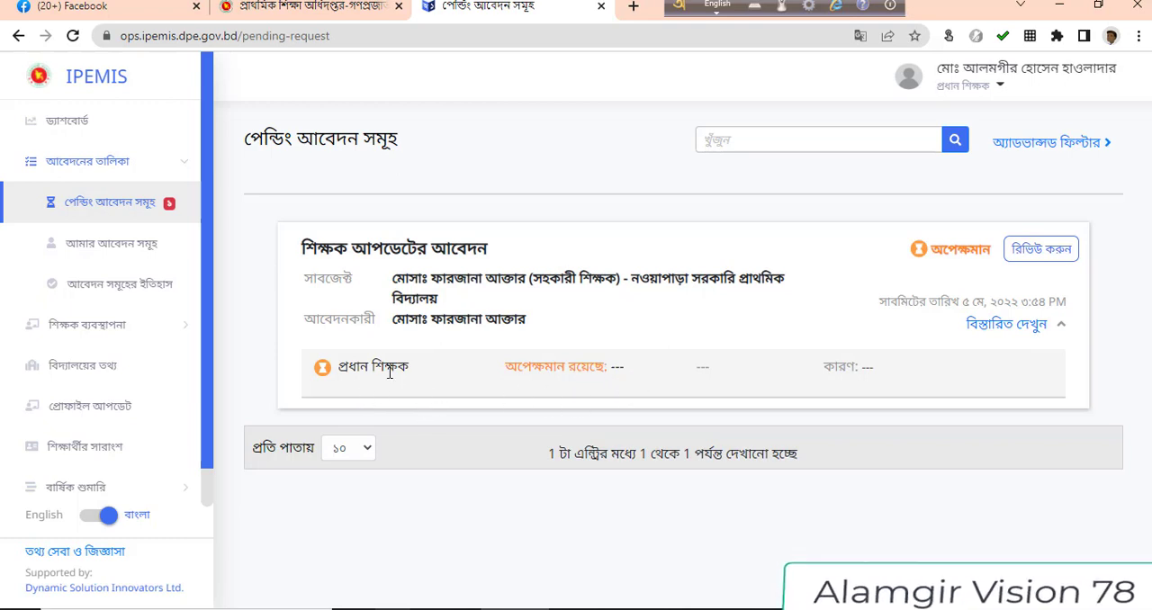
click(1027, 261)
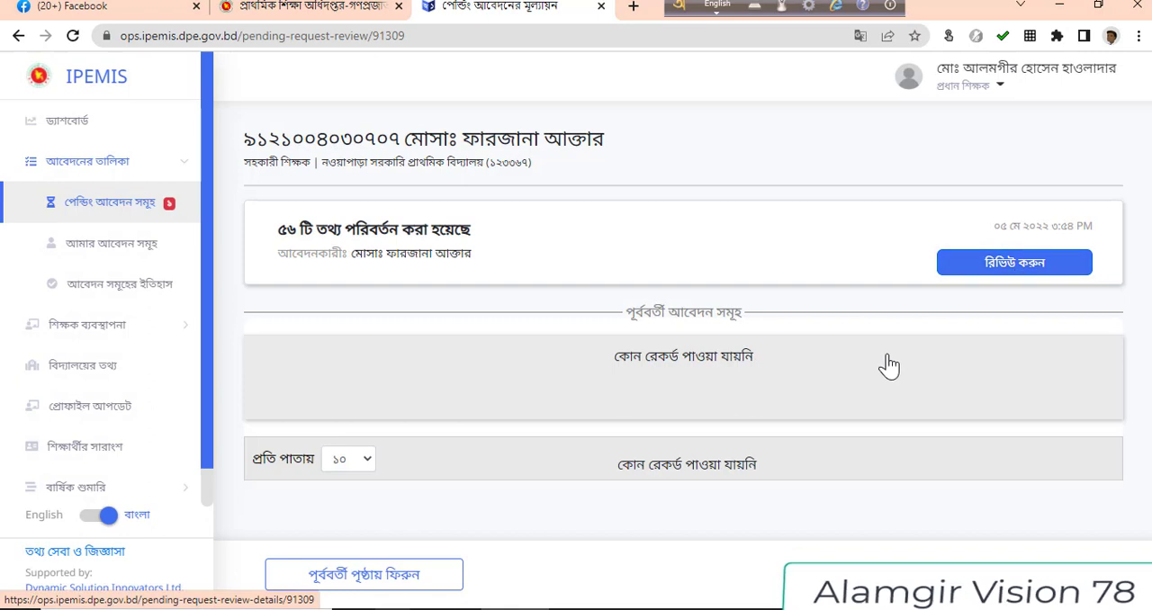
click(1000, 268)
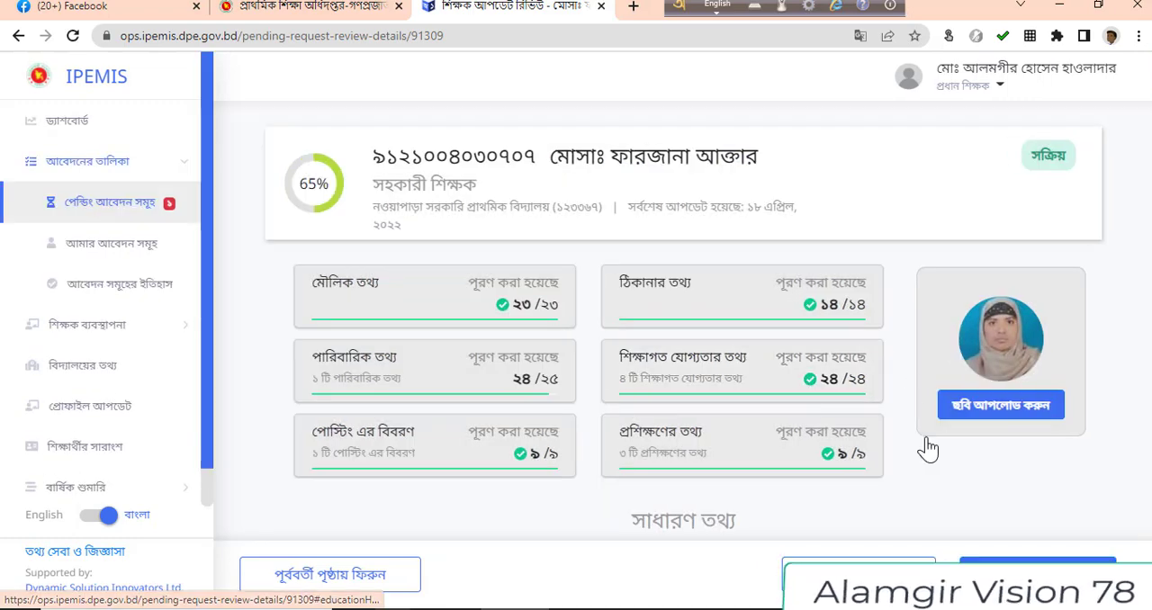
Examine the recently changed fields in the application from the address and family information through the education and training records
scroll(923, 441, down, 10)
scroll(919, 436, down, 5)
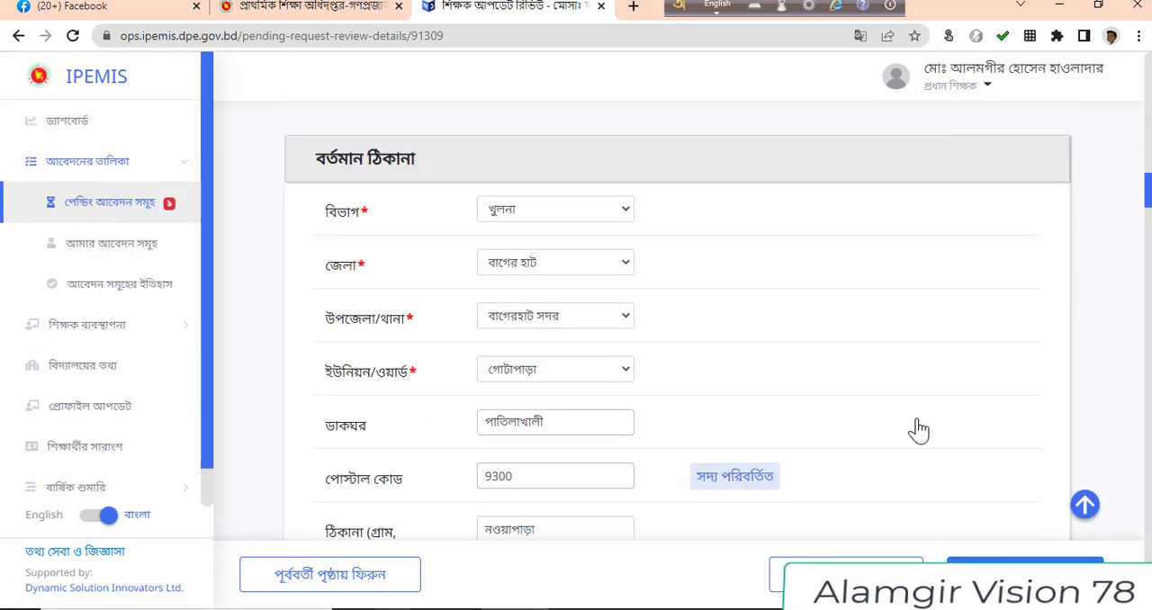
scroll(919, 431, down, 15)
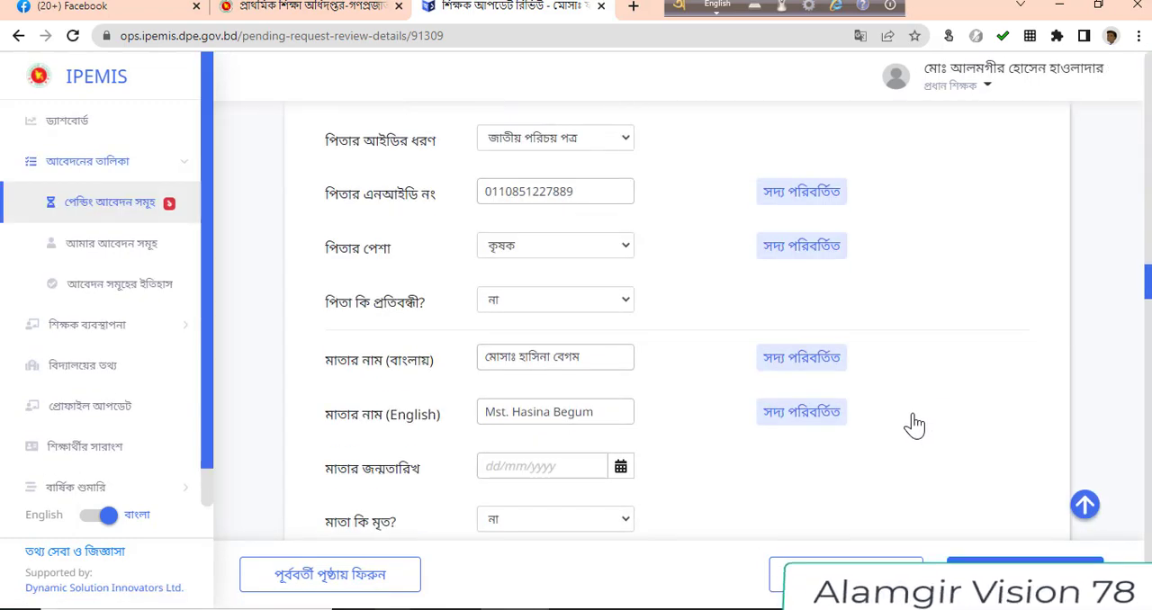
scroll(914, 426, down, 20)
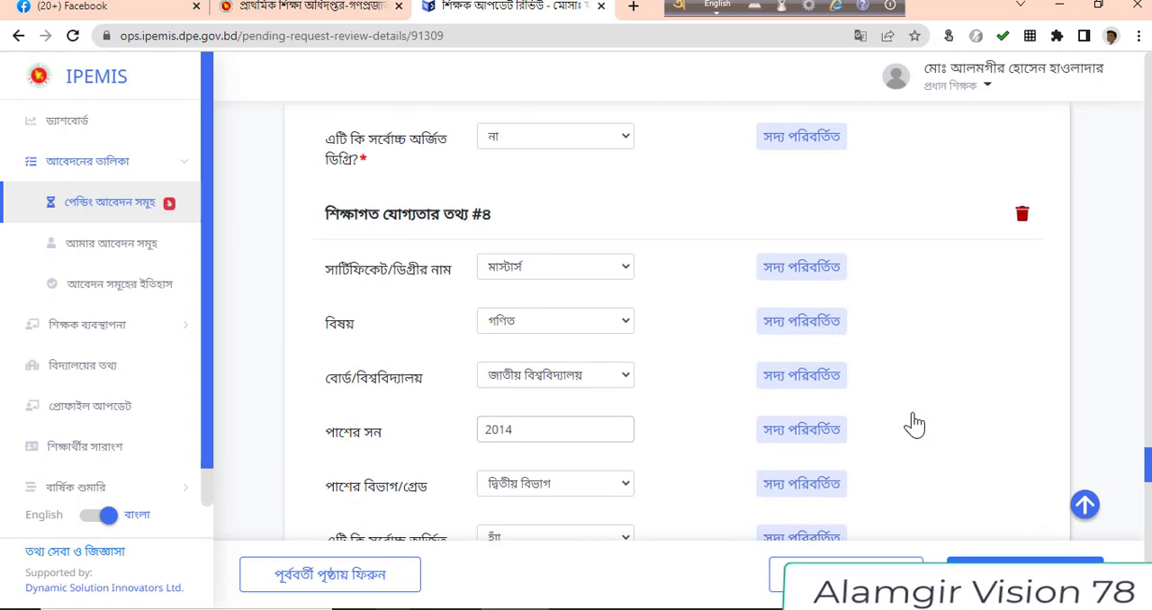
scroll(914, 426, down, 10)
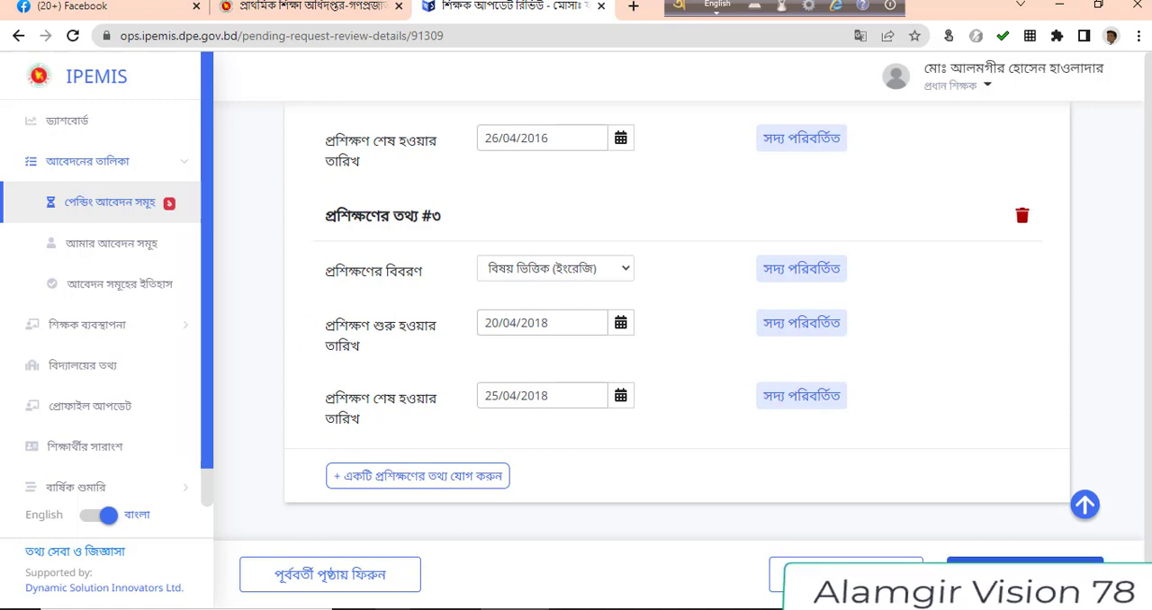
Approve the teacher's update application with the comment "Thanks" and confirm the review
click(779, 574)
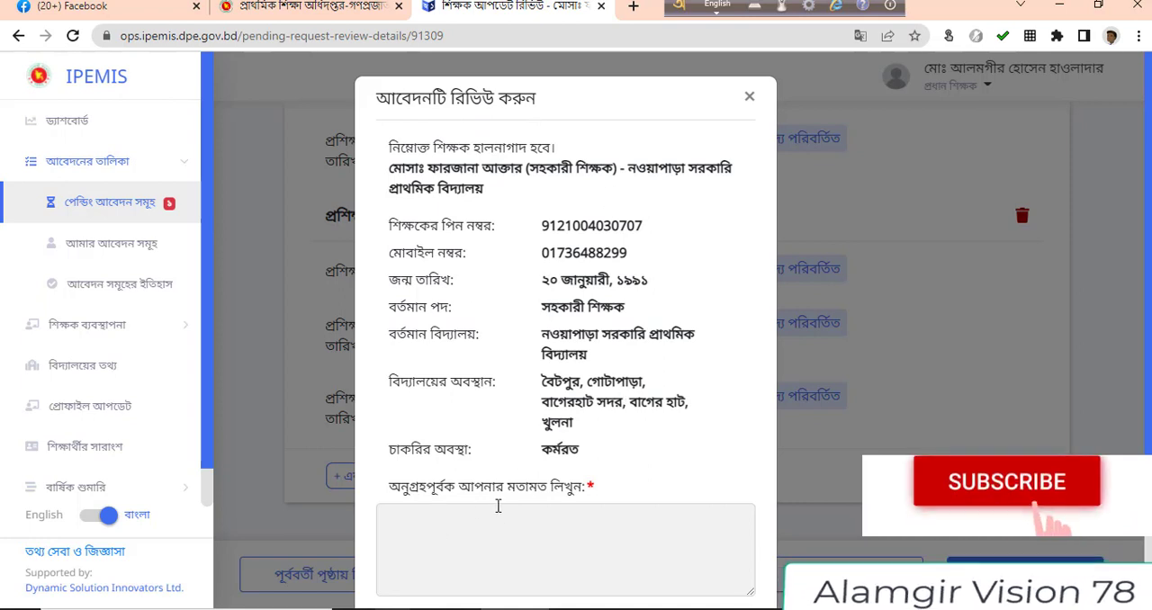
click(461, 531)
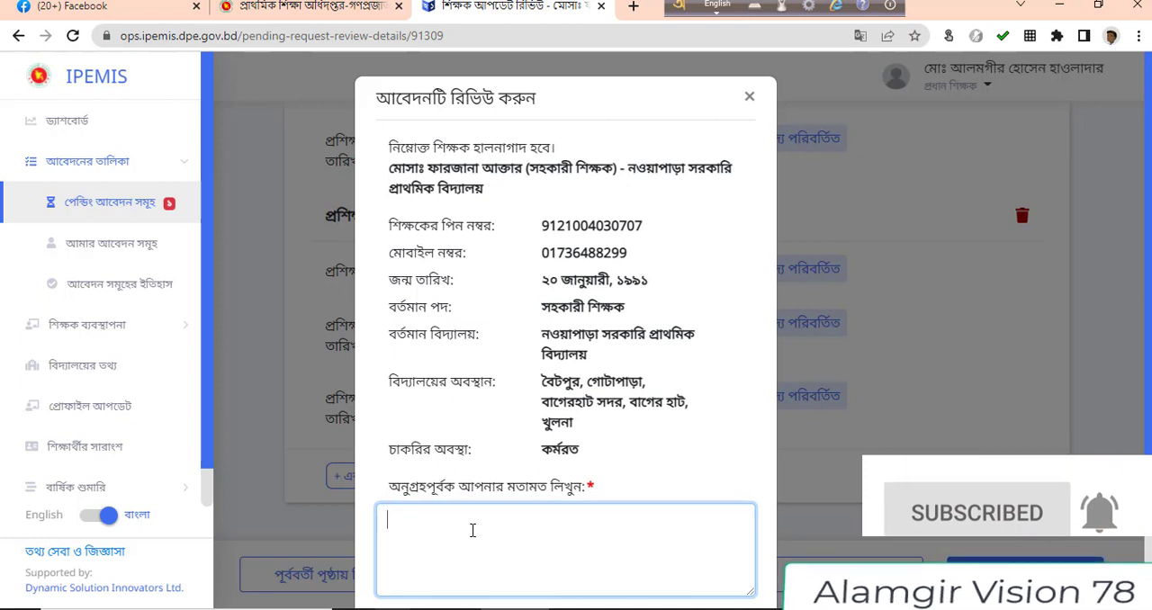
text(Thanks)
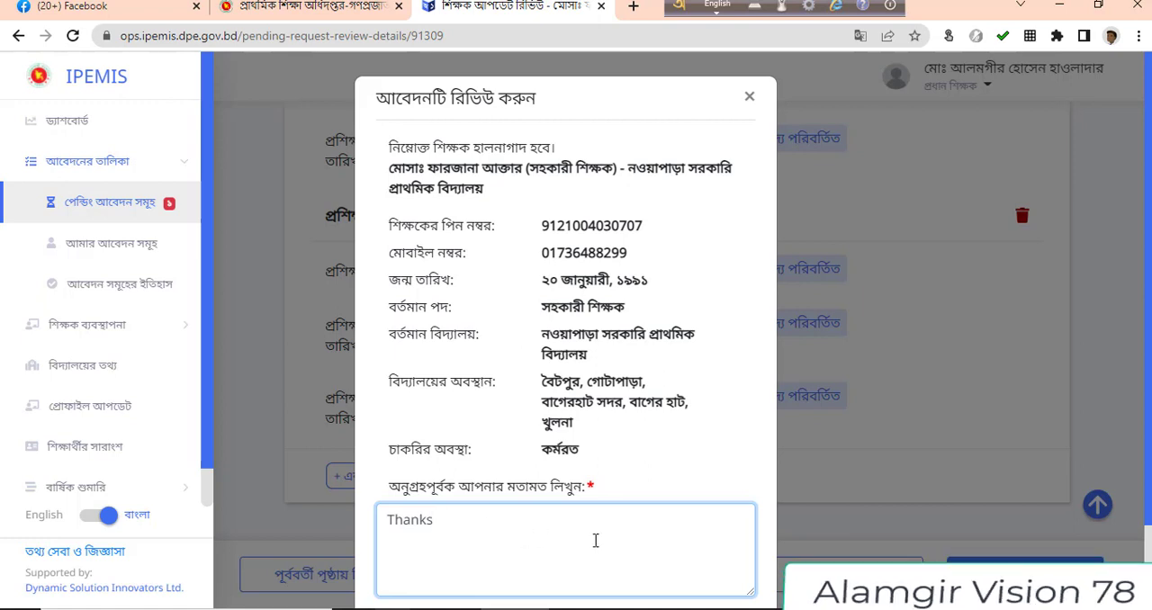
scroll(595, 540, down, 1)
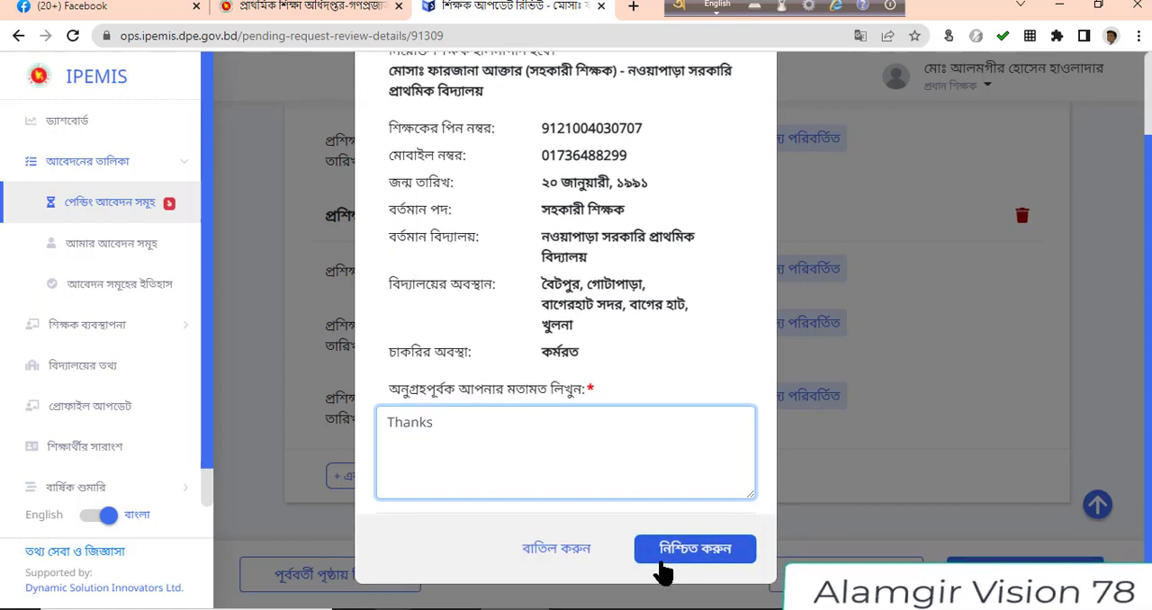
click(710, 556)
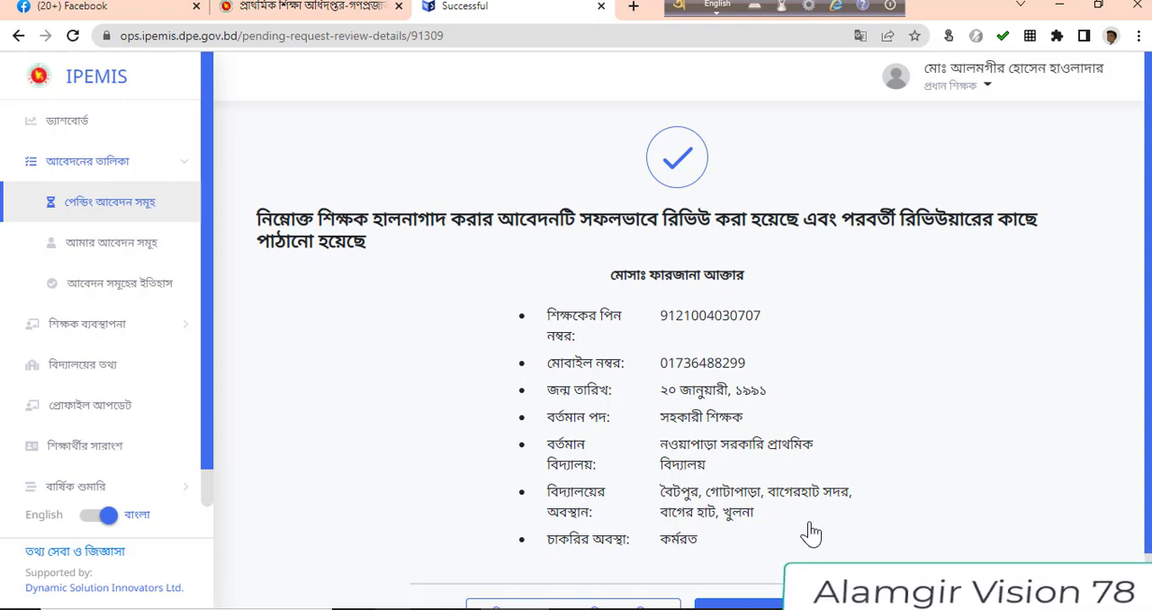
Open the application history and view the approval details of the teacher update application submitted on 5 May 2022 at 3:54 PM
scroll(1145, 382, down, 1)
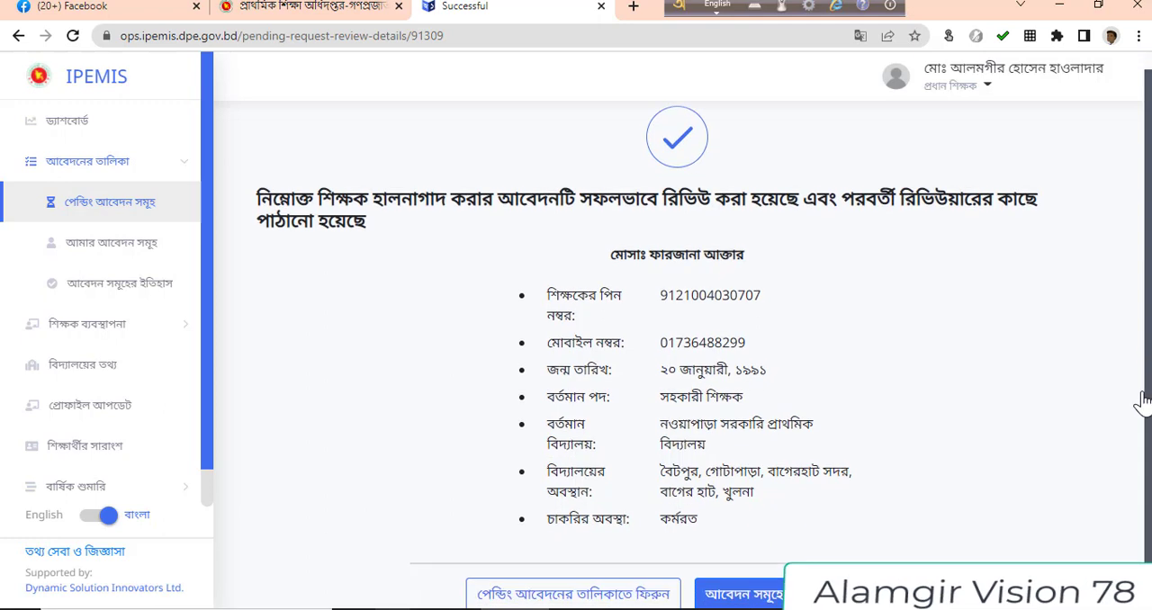
click(123, 297)
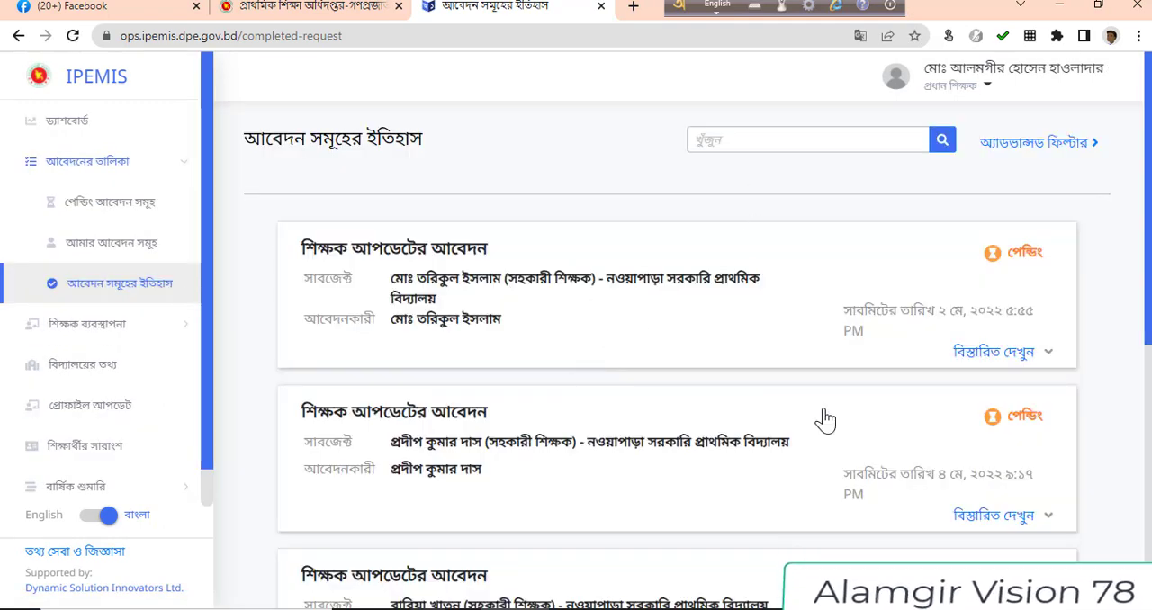
drag(1147, 286, 1144, 438)
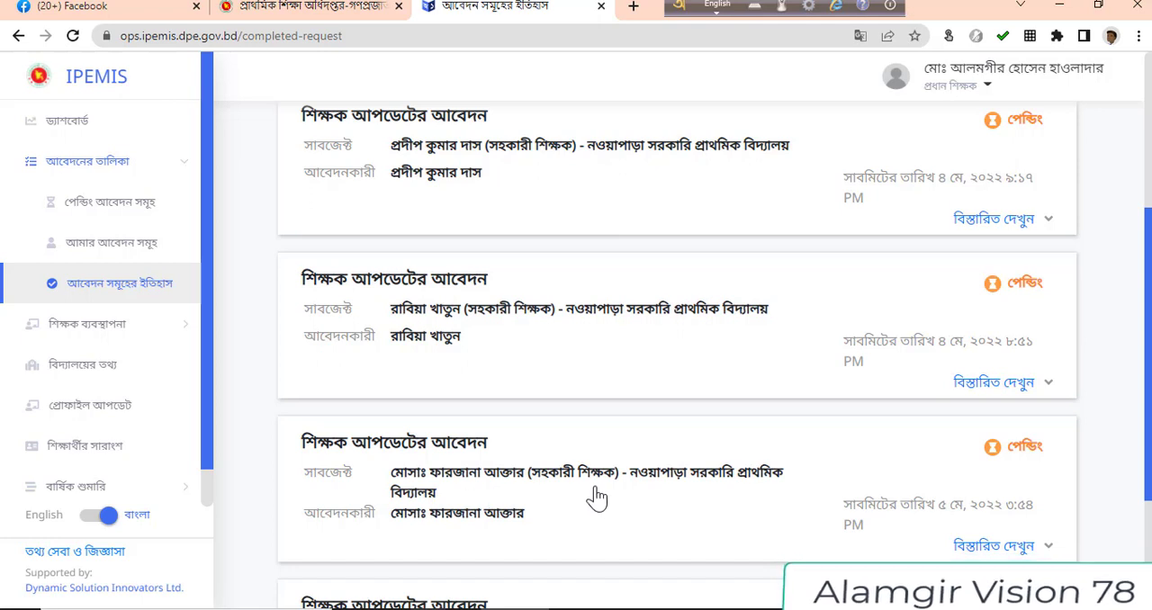
click(1049, 549)
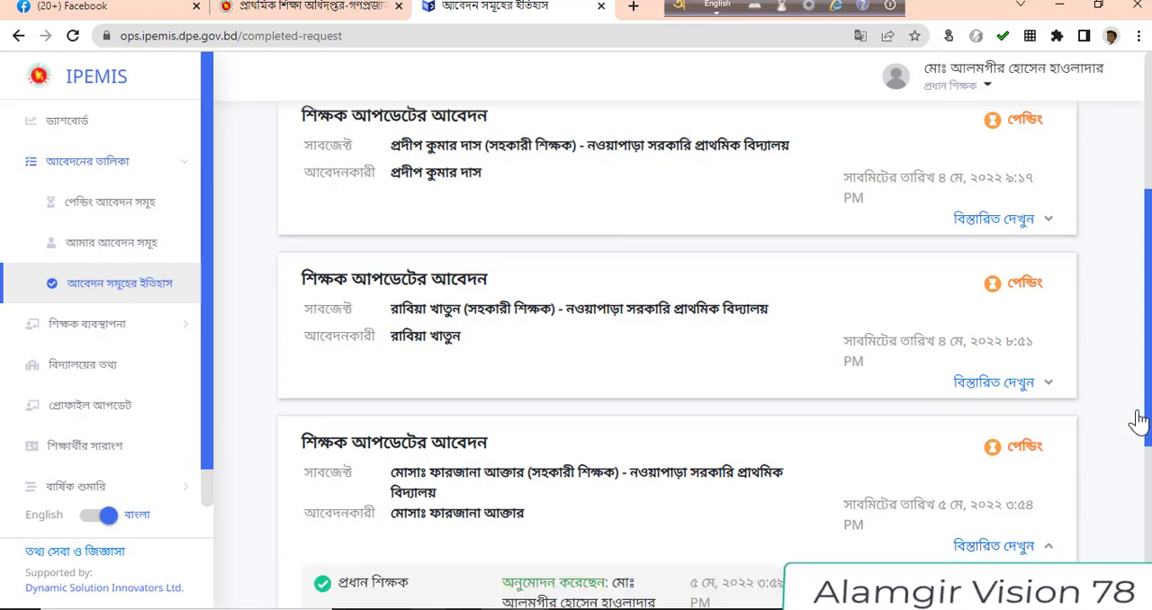
scroll(1138, 420, down, 1)
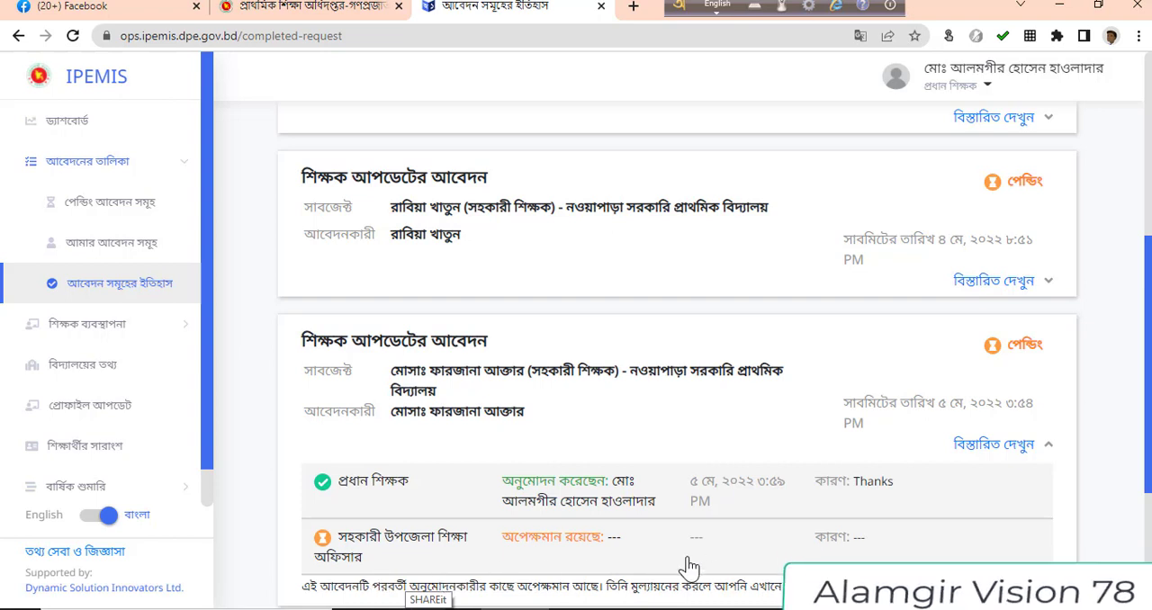
View the approval details of the history entry submitted on 4 May 2022 at 8:51 PM
scroll(1147, 464, up, 2)
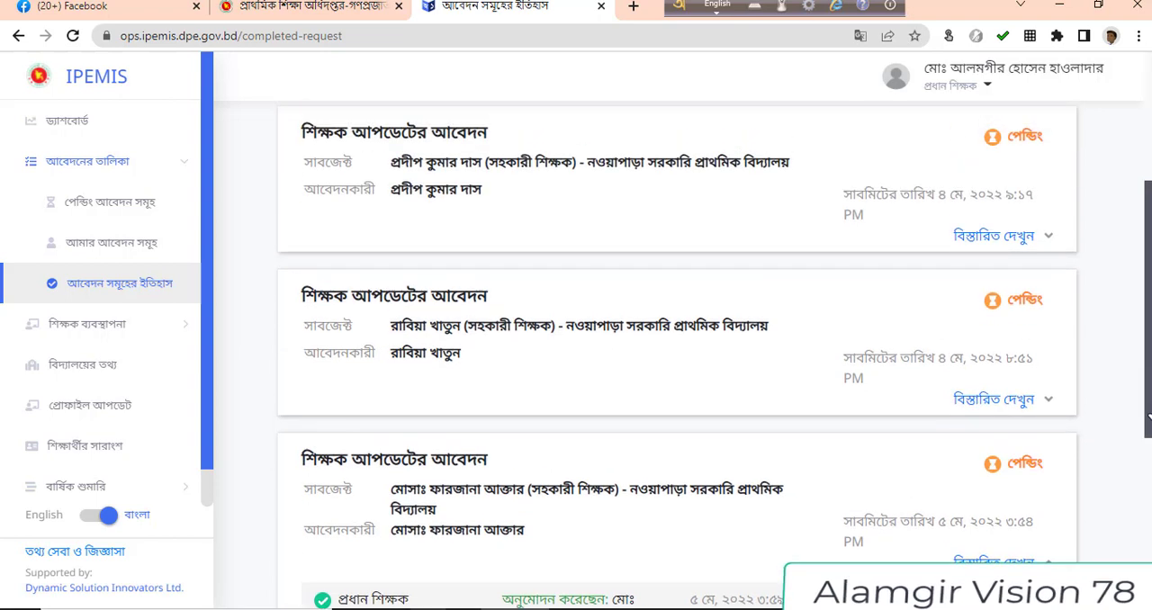
click(1049, 405)
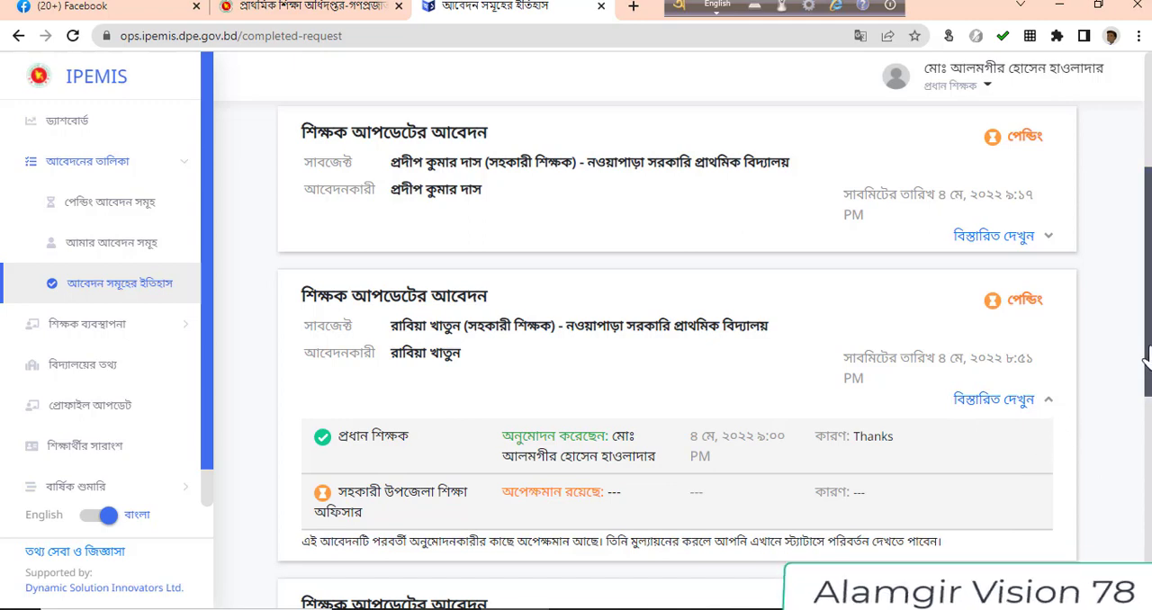
drag(1146, 357, 1148, 252)
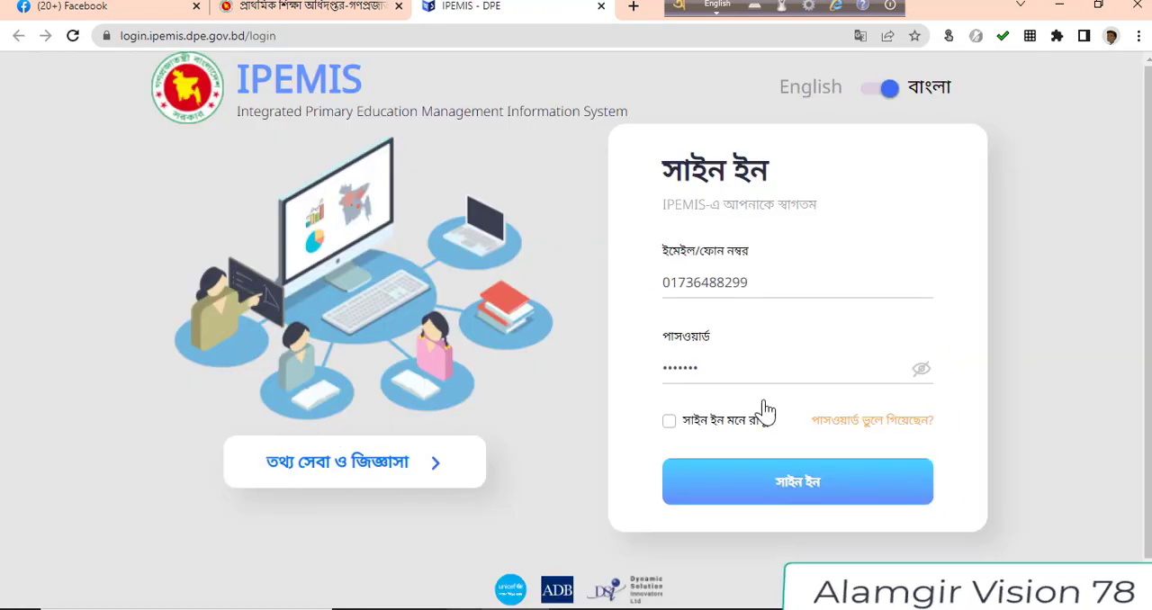
Sign in with the teacher's account and check the submitted information on the profile update page
click(761, 497)
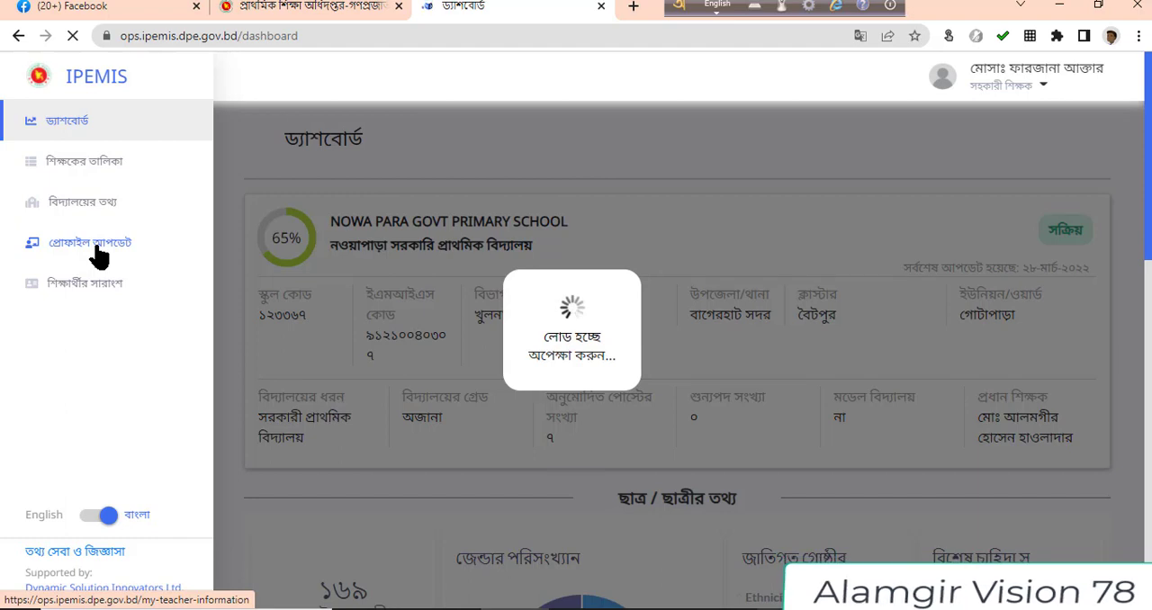
click(96, 246)
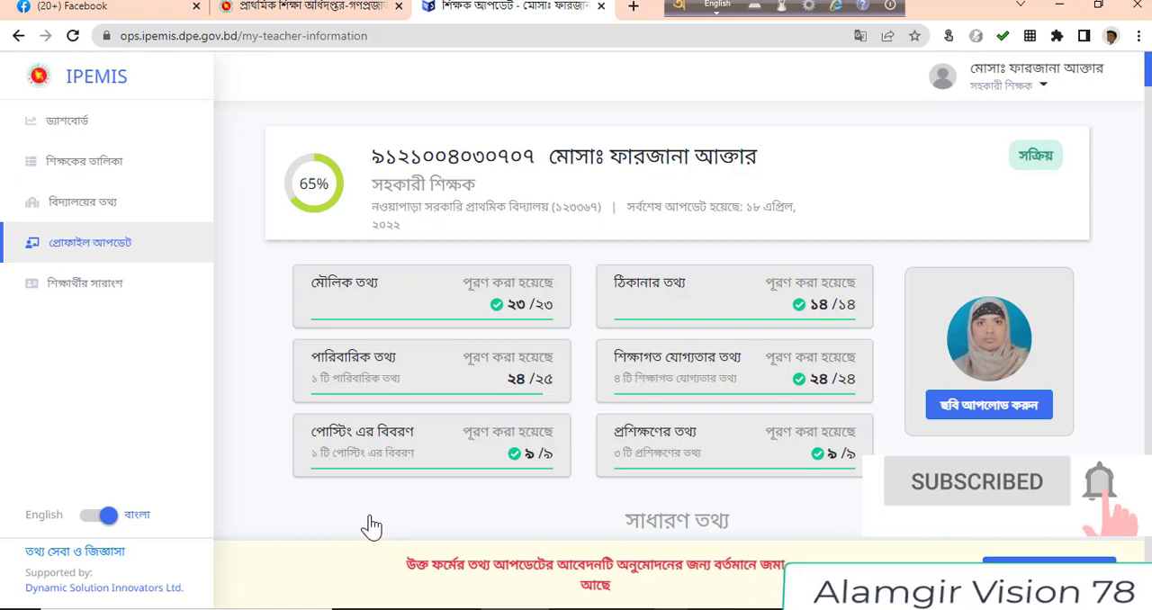
scroll(522, 493, down, 15)
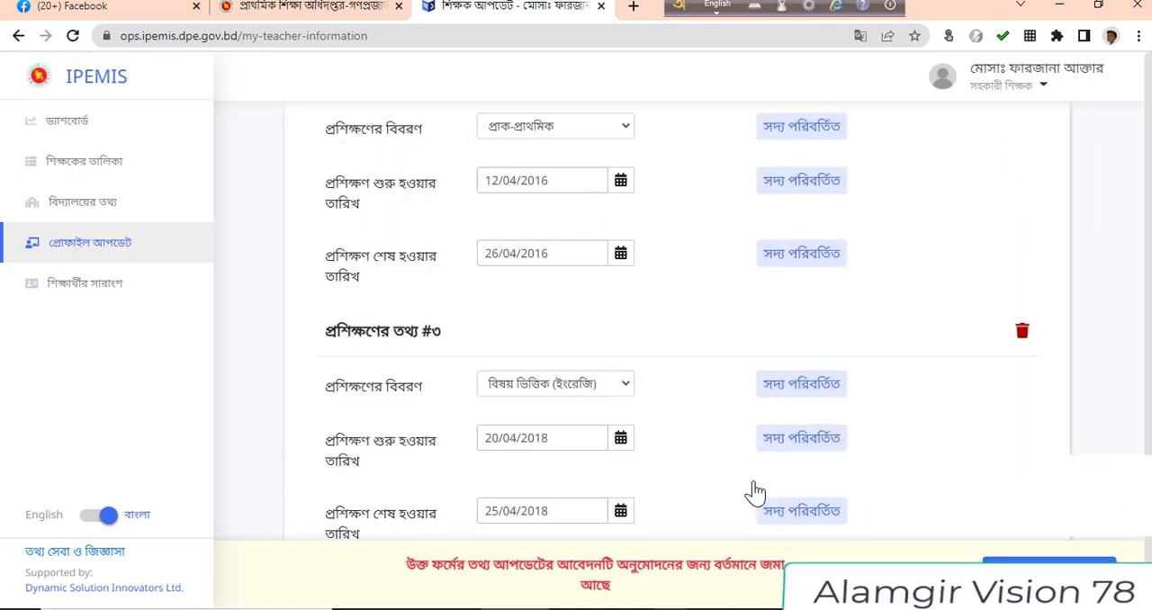
scroll(818, 483, up, 5)
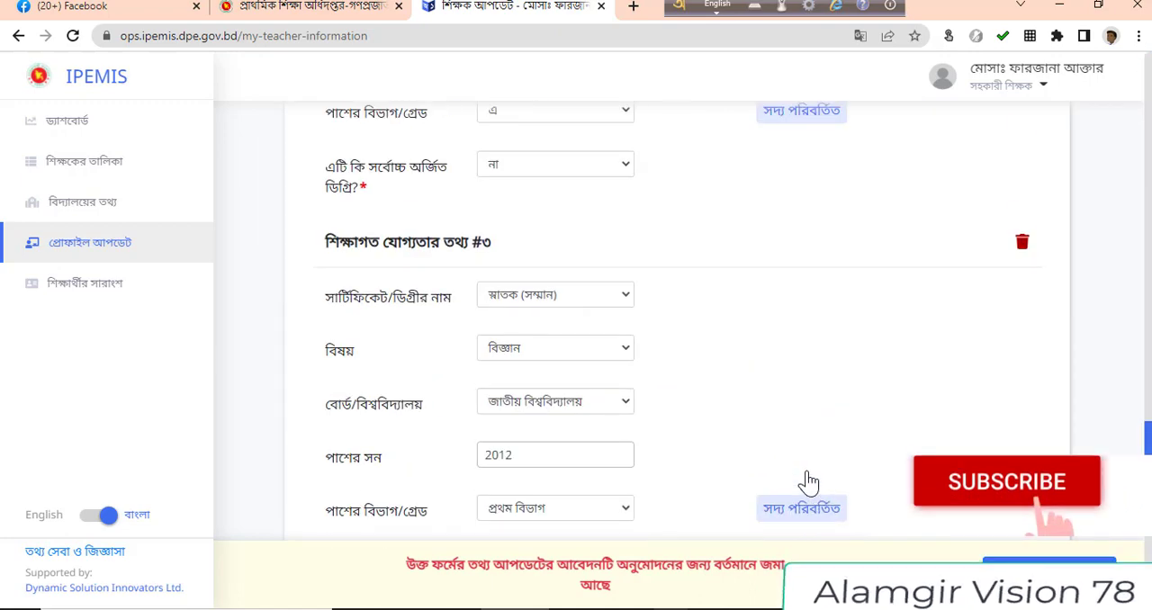
scroll(806, 484, up, 5)
scroll(796, 477, up, 8)
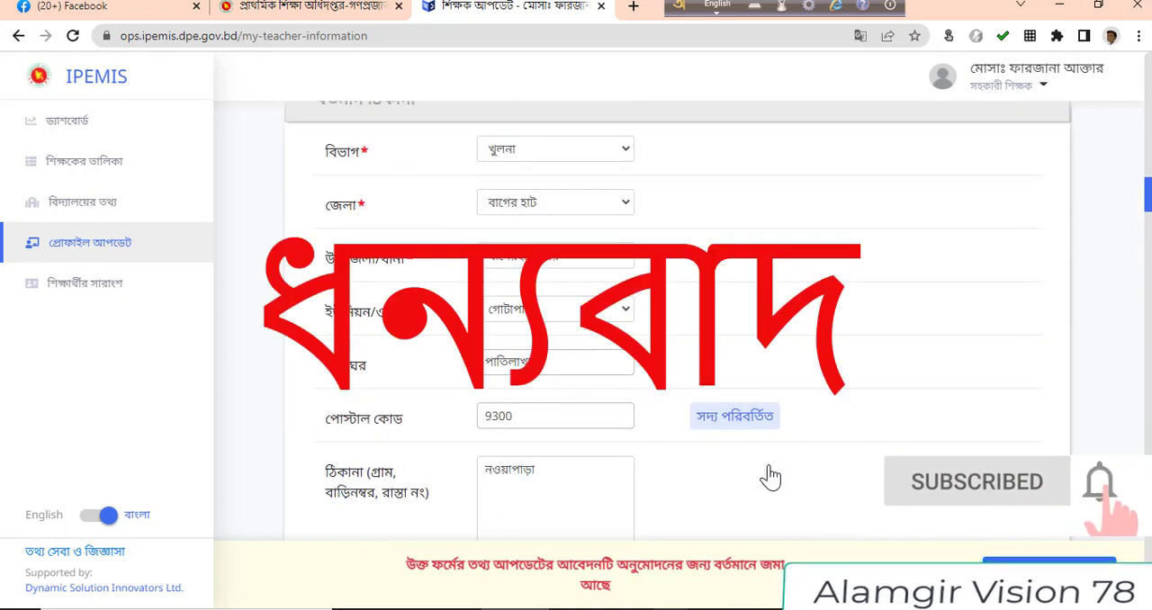
scroll(784, 468, up, 4)
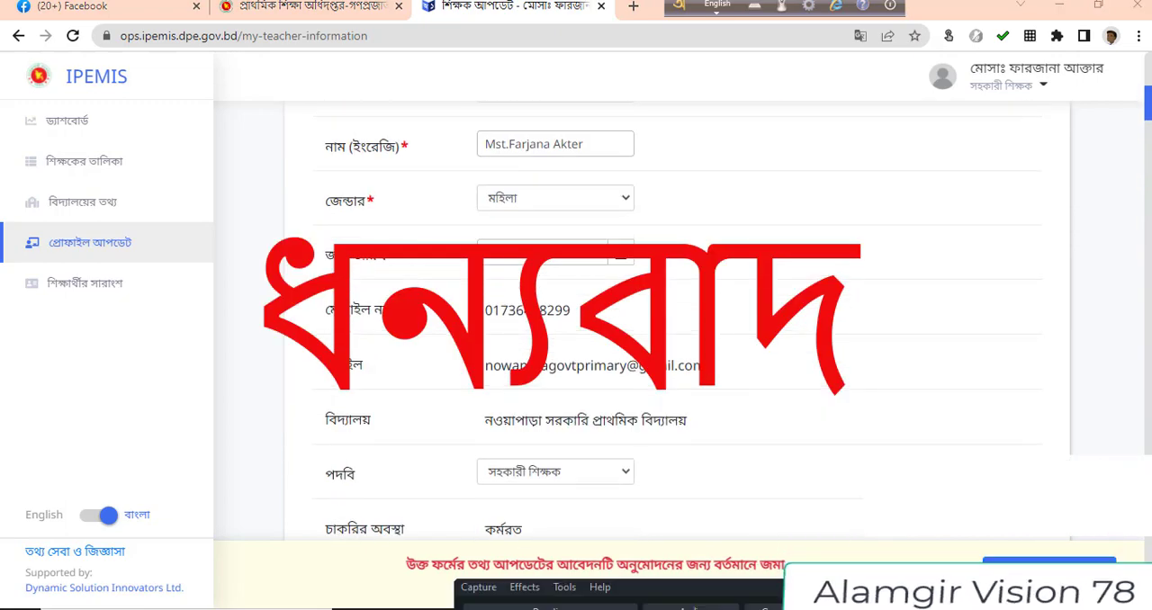